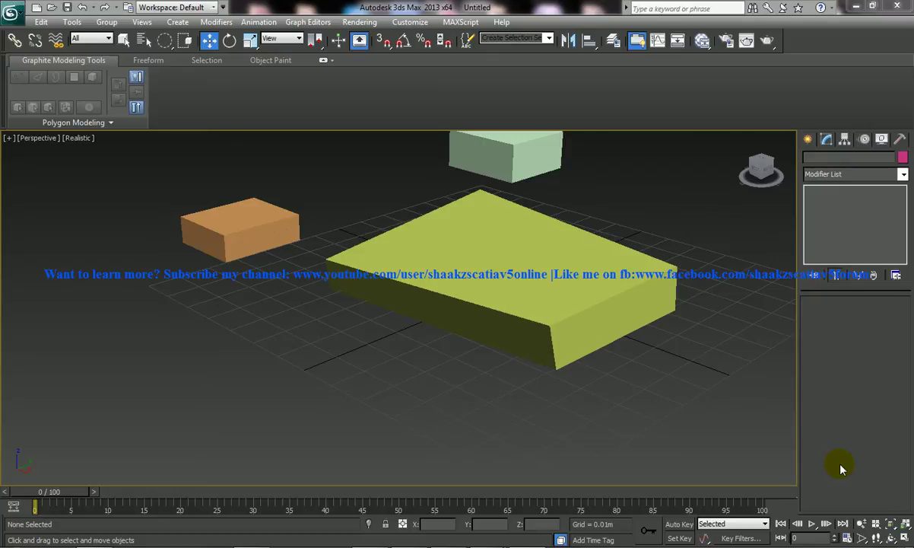
Create a small box primitive beside the long near side of the large yellow-green box.
{"action": "middle_click_drag", "start_coordinate": [551, 299], "coordinate": [524, 312]}
{"action": "middle_click_drag", "start_coordinate": [469, 276], "coordinate": [454, 290]}
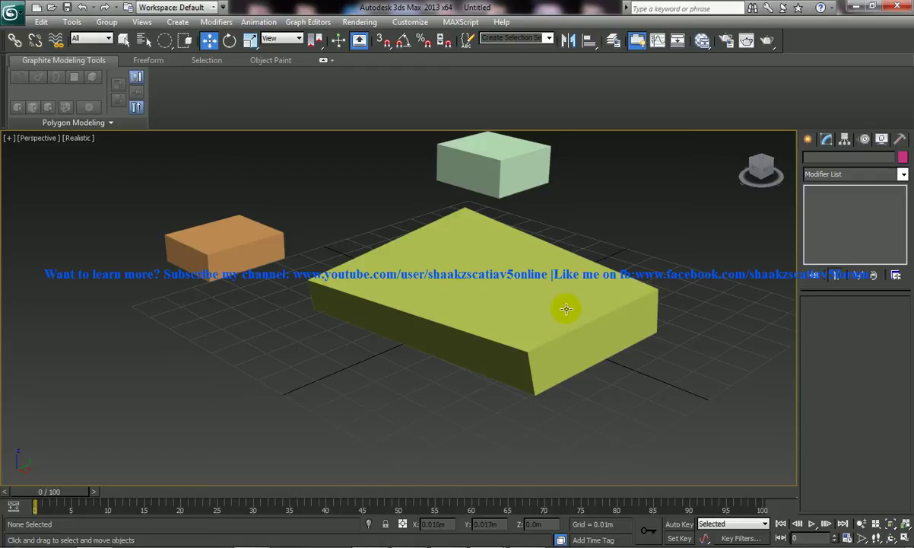
{"action": "left_click", "coordinate": [542, 302]}
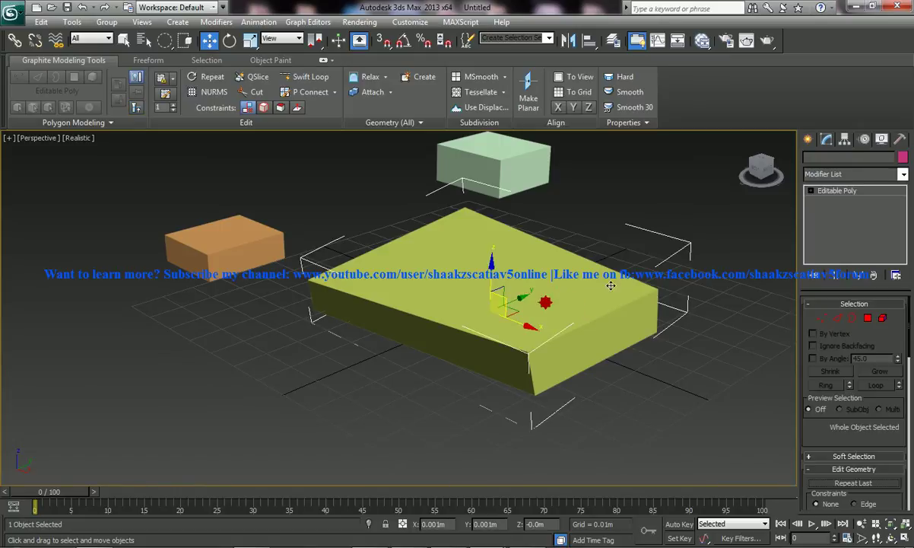
{"action": "mouse_move", "coordinate": [531, 343]}
{"action": "middle_mouse_down", "text": "alt"}
{"action": "mouse_move", "coordinate": [559, 343]}
{"action": "mouse_move", "coordinate": [607, 313]}
{"action": "mouse_move", "coordinate": [557, 331]}
{"action": "mouse_move", "coordinate": [526, 327]}
{"action": "mouse_move", "coordinate": [529, 342]}
{"action": "mouse_move", "coordinate": [521, 333]}
{"action": "middle_mouse_up", "text": "alt"}
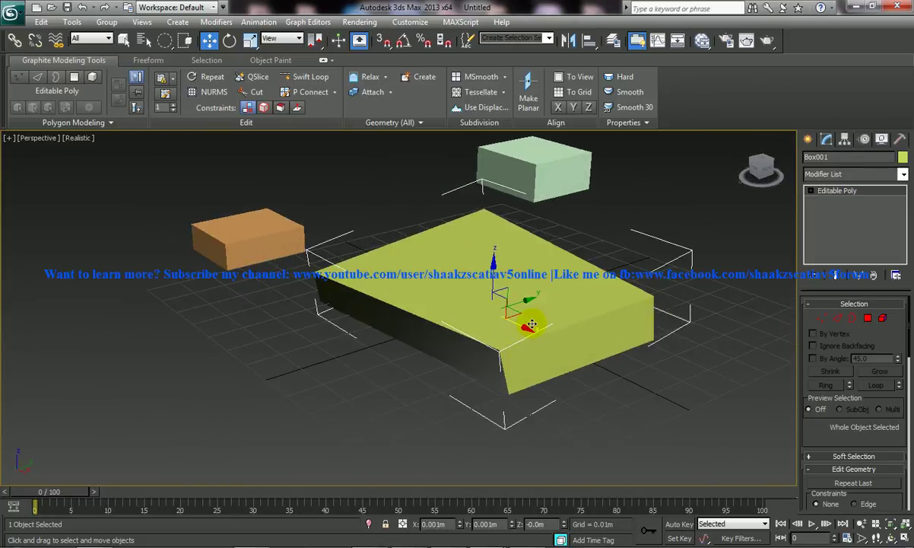
{"action": "left_click", "coordinate": [808, 140]}
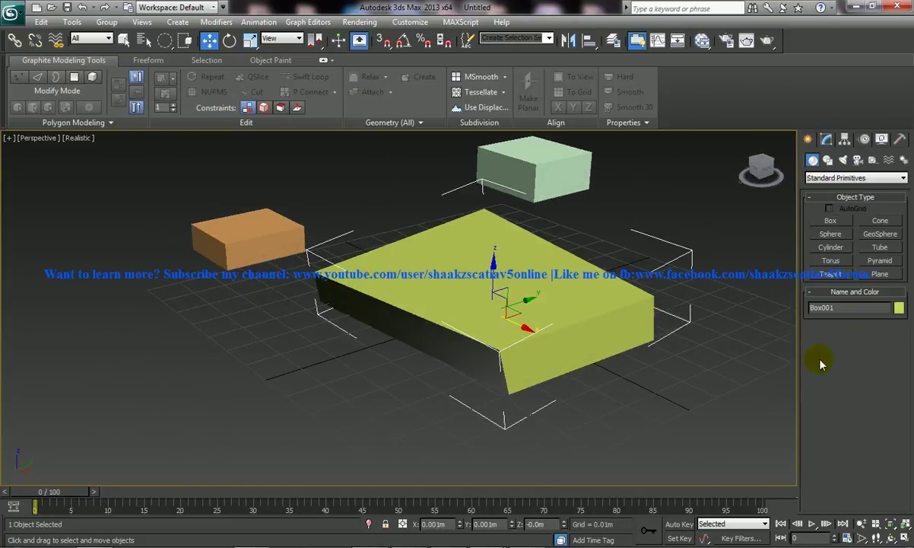
{"action": "left_click", "coordinate": [831, 222]}
{"action": "left_click_drag", "start_coordinate": [381, 357], "coordinate": [410, 319]}
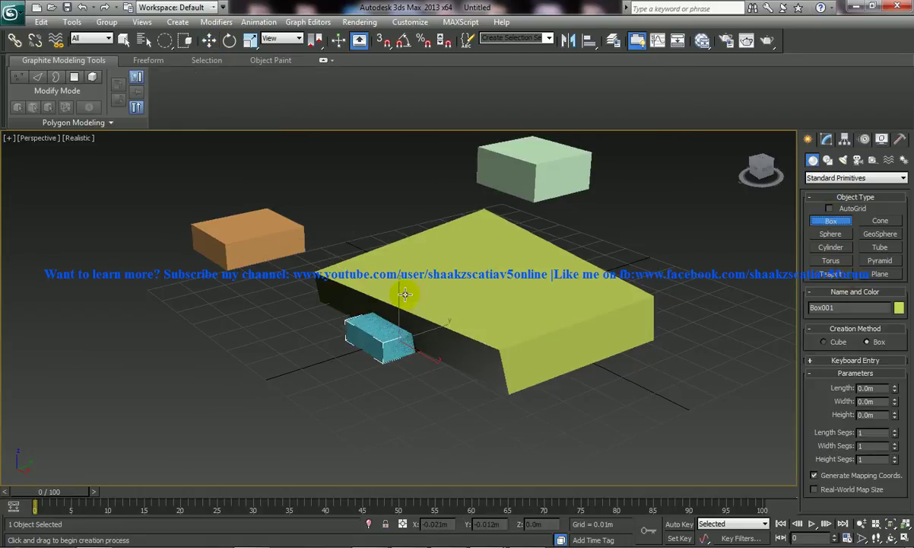
{"action": "left_click", "coordinate": [404, 296]}
Create a sphere near the small blue box and move it next to the large box.
{"action": "left_click", "coordinate": [831, 234]}
{"action": "left_click_drag", "start_coordinate": [437, 385], "coordinate": [390, 381]}
{"action": "key", "text": "w"}
{"action": "left_click_drag", "start_coordinate": [465, 404], "coordinate": [396, 369]}
Select the small blue box and the sphere together, move them along the X axis, and clear the selection.
{"action": "middle_click_drag", "start_coordinate": [436, 379], "coordinate": [677, 374], "text": "alt"}
{"action": "middle_click_drag", "start_coordinate": [472, 380], "coordinate": [477, 401], "text": "alt"}
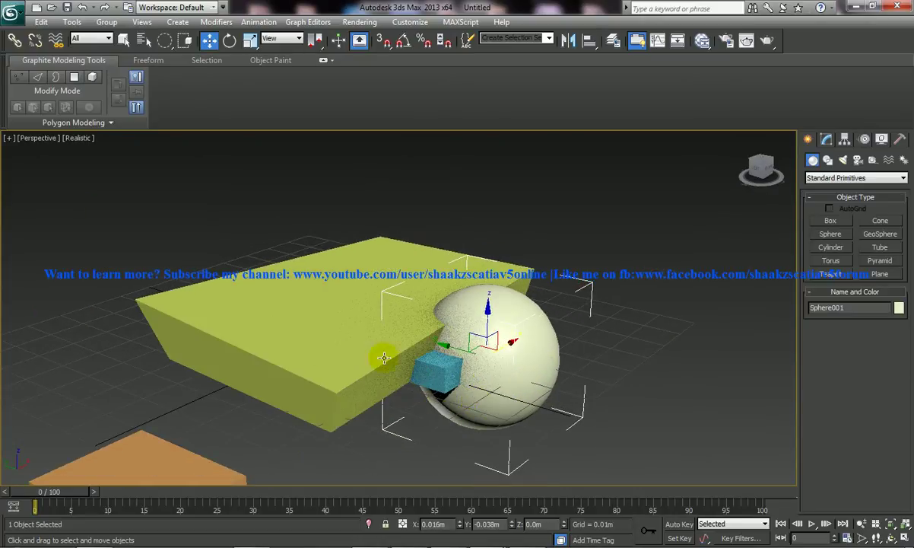
{"action": "left_click", "coordinate": [435, 374]}
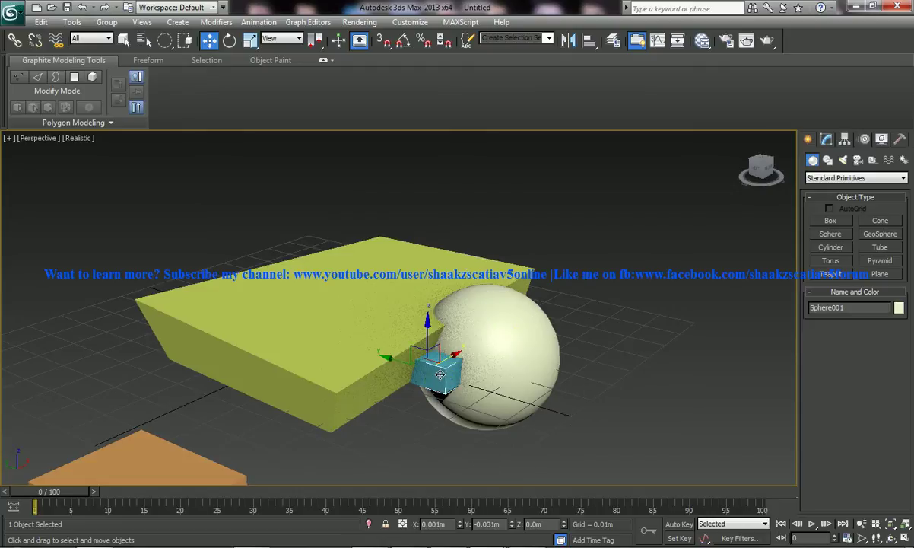
{"action": "left_click", "coordinate": [518, 372], "text": "ctrl"}
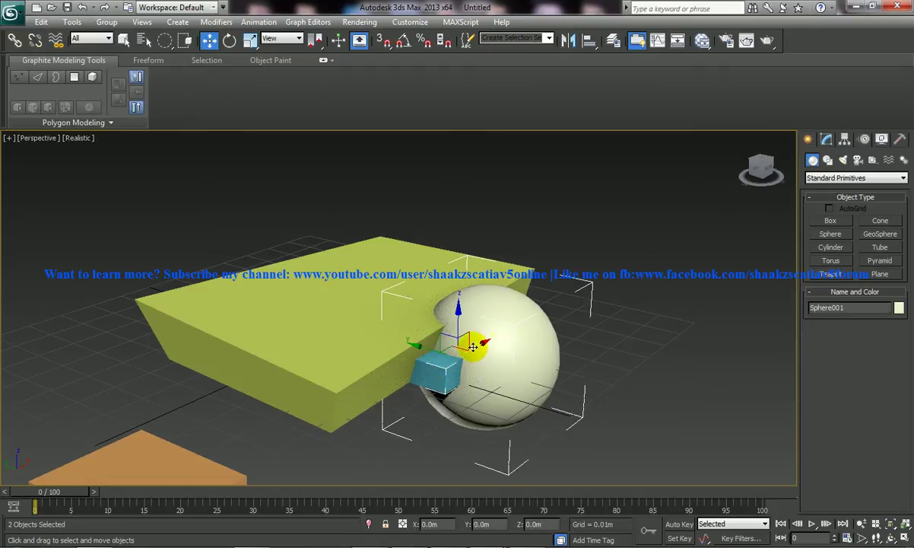
{"action": "left_click_drag", "start_coordinate": [479, 346], "coordinate": [352, 392]}
{"action": "left_click", "coordinate": [565, 379]}
Select the large yellow-green box and hide all unselected objects.
{"action": "middle_click_drag", "start_coordinate": [523, 439], "coordinate": [394, 409], "text": "alt"}
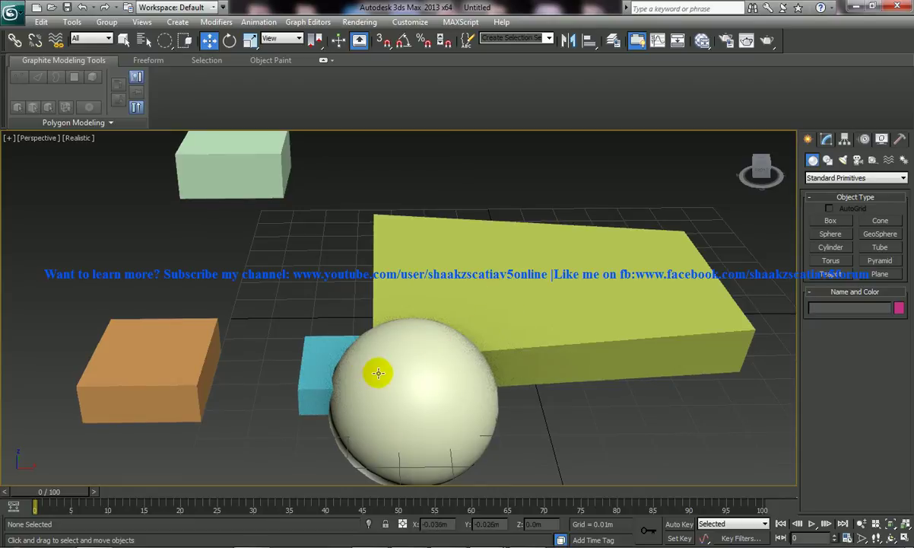
{"action": "middle_click_drag", "start_coordinate": [423, 376], "coordinate": [337, 398], "text": "alt"}
{"action": "middle_click_drag", "start_coordinate": [466, 424], "coordinate": [456, 323], "text": "alt"}
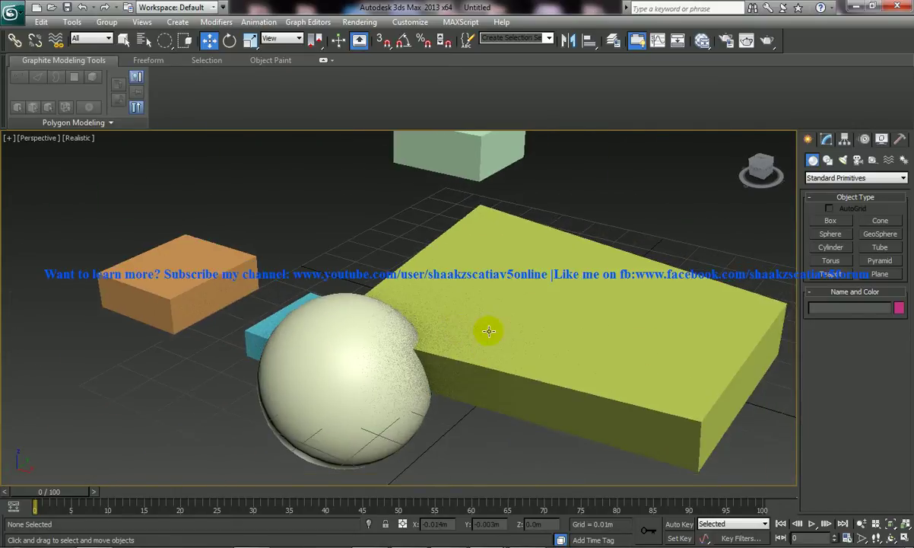
{"action": "left_click", "coordinate": [530, 333]}
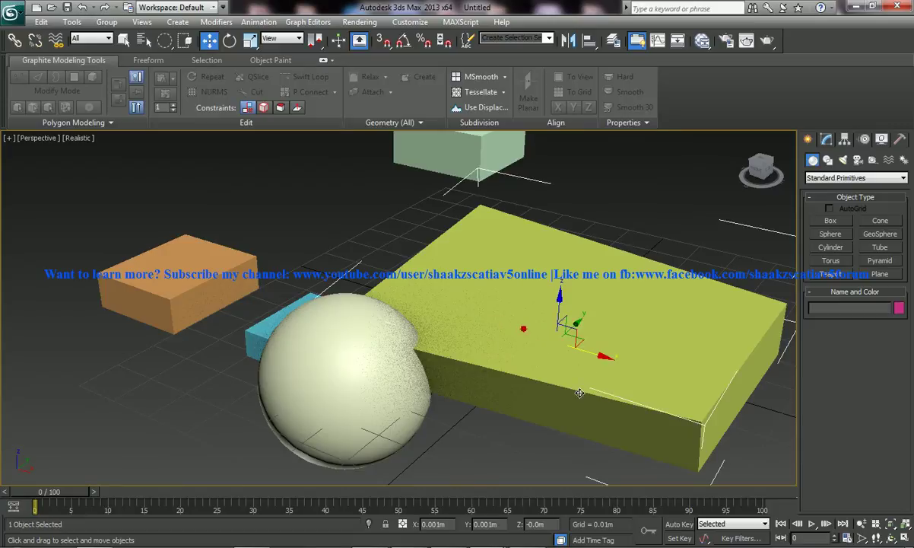
{"action": "right_click", "coordinate": [634, 296]}
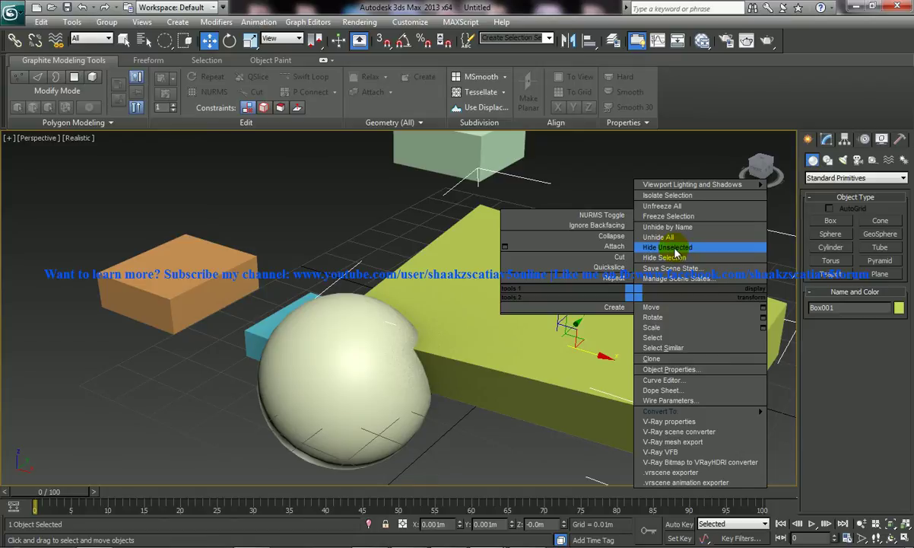
{"action": "left_click", "coordinate": [668, 248]}
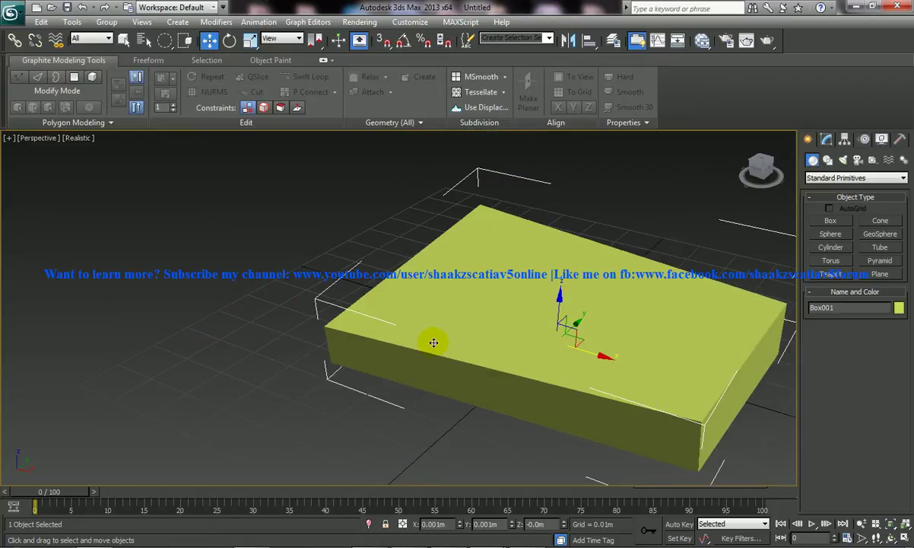
Move the upper and lower vertices at one corner of the large box to reshape that corner.
{"action": "middle_click_drag", "start_coordinate": [445, 337], "coordinate": [503, 323], "text": "alt"}
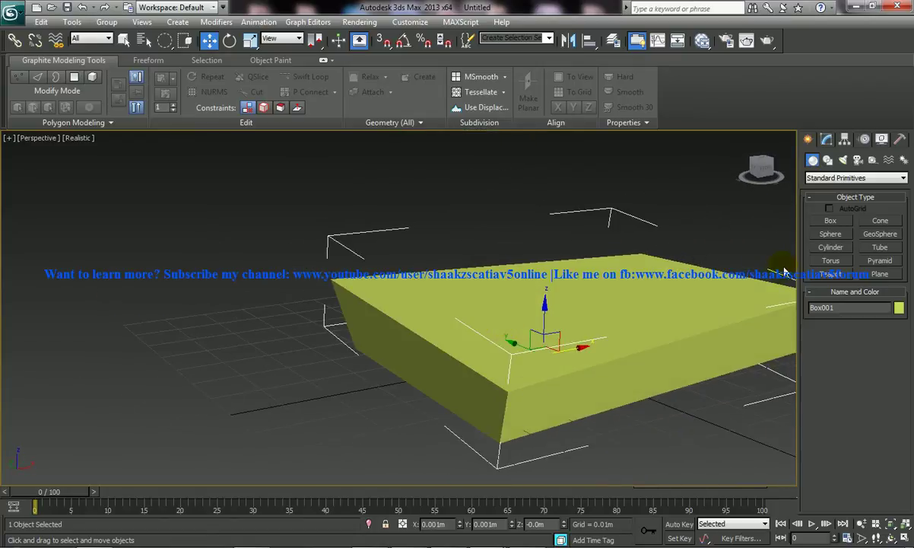
{"action": "key", "text": "1"}
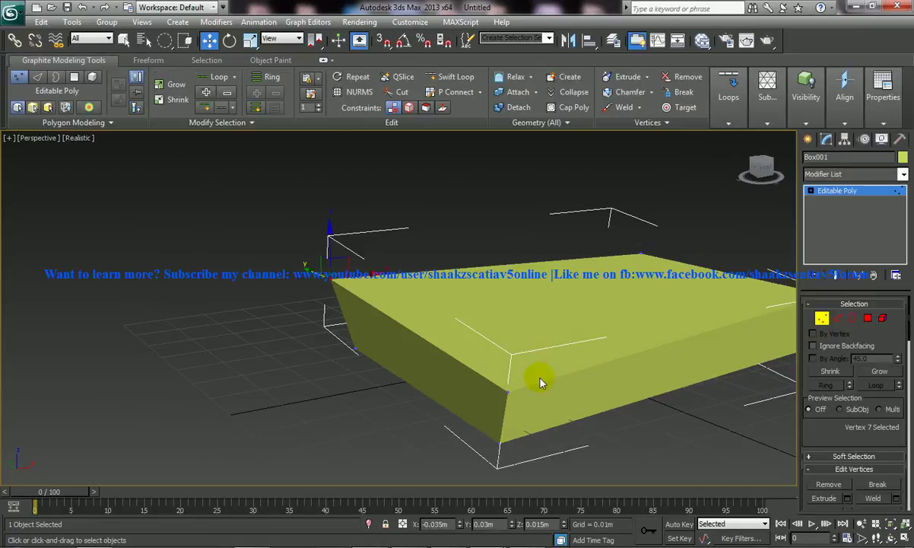
{"action": "middle_click_drag", "start_coordinate": [541, 358], "coordinate": [404, 282]}
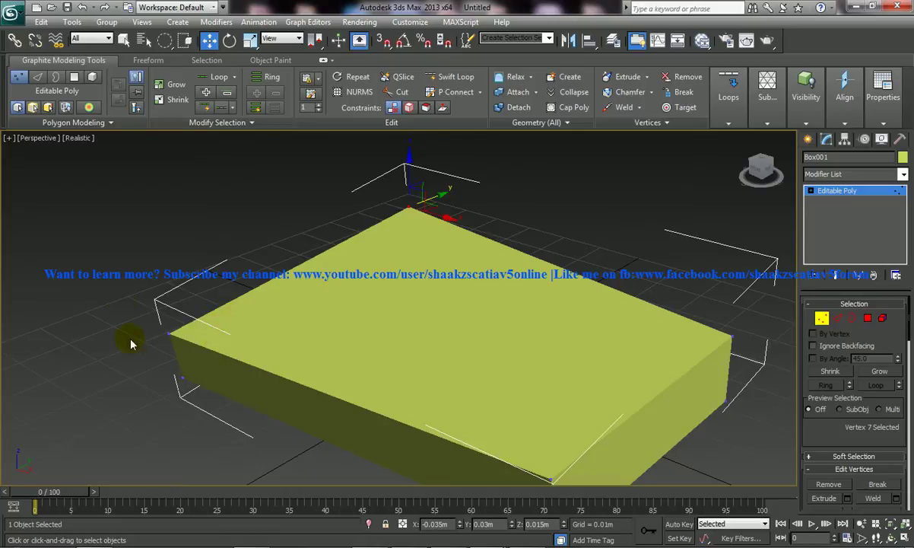
{"action": "key", "text": "q"}
{"action": "left_click_drag", "start_coordinate": [125, 295], "coordinate": [196, 398]}
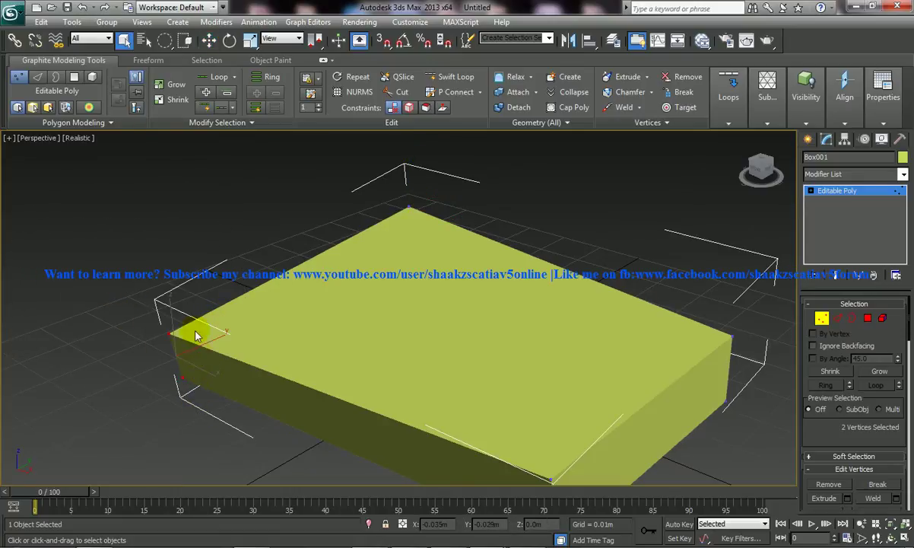
{"action": "key", "text": "w"}
{"action": "left_click_drag", "start_coordinate": [168, 306], "coordinate": [265, 333]}
Unhide all objects, leave vertex editing on the large box, and clear the selection.
{"action": "right_click", "coordinate": [252, 237]}
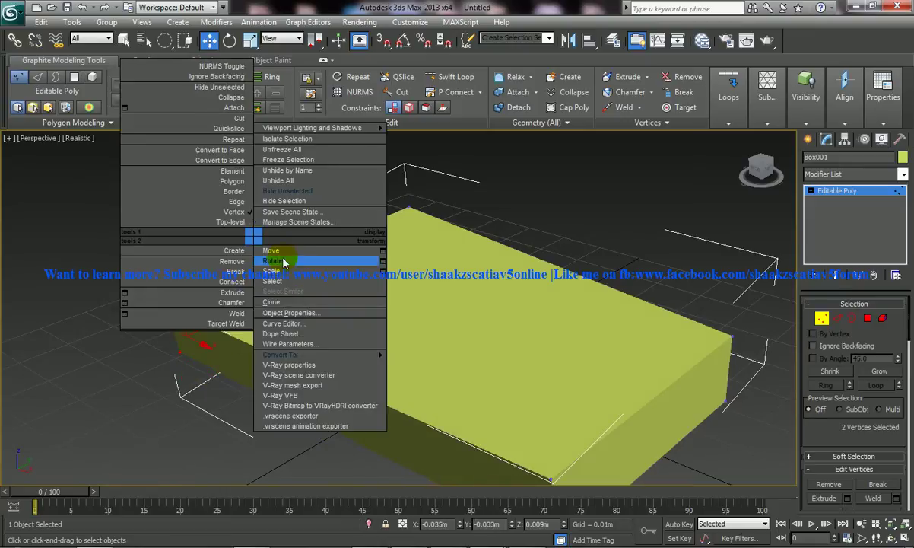
{"action": "left_click", "coordinate": [292, 181]}
{"action": "scroll", "coordinate": [325, 323], "scroll_direction": "down", "scroll_amount": 5}
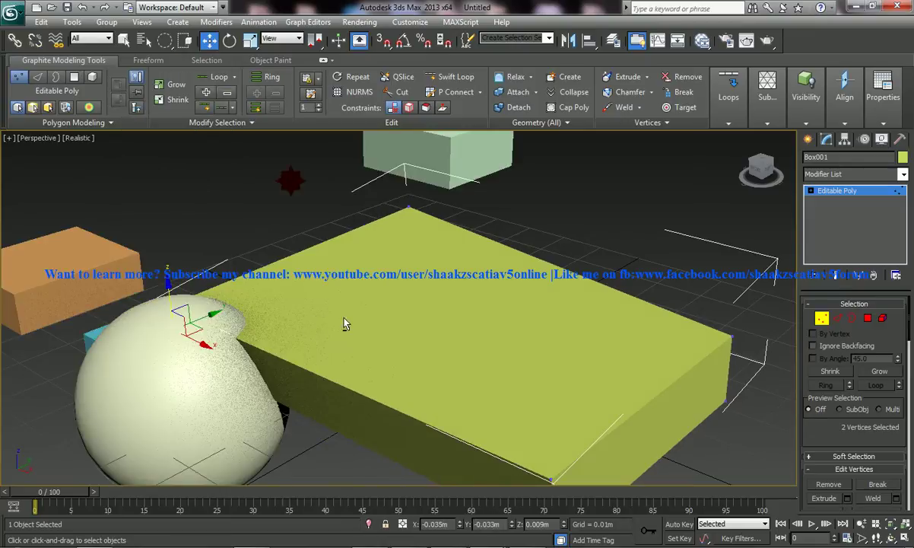
{"action": "middle_click_drag", "start_coordinate": [345, 323], "coordinate": [559, 315], "text": "alt"}
{"action": "scroll", "coordinate": [519, 276], "scroll_direction": "down", "scroll_amount": 2}
{"action": "left_click", "coordinate": [832, 192]}
{"action": "left_click", "coordinate": [564, 317]}
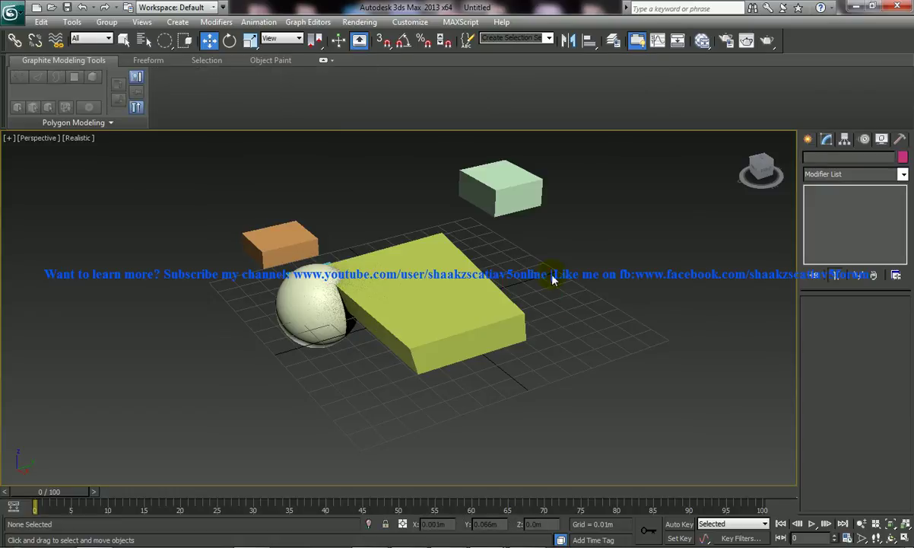
Isolate the large yellow-green box so it can be edited alone.
{"action": "left_click", "coordinate": [429, 294]}
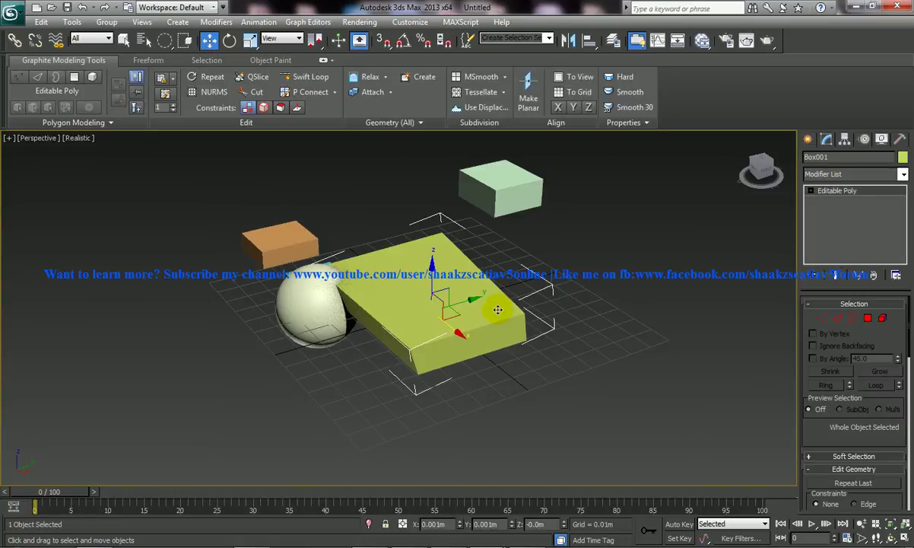
{"action": "key", "text": "alt+q"}
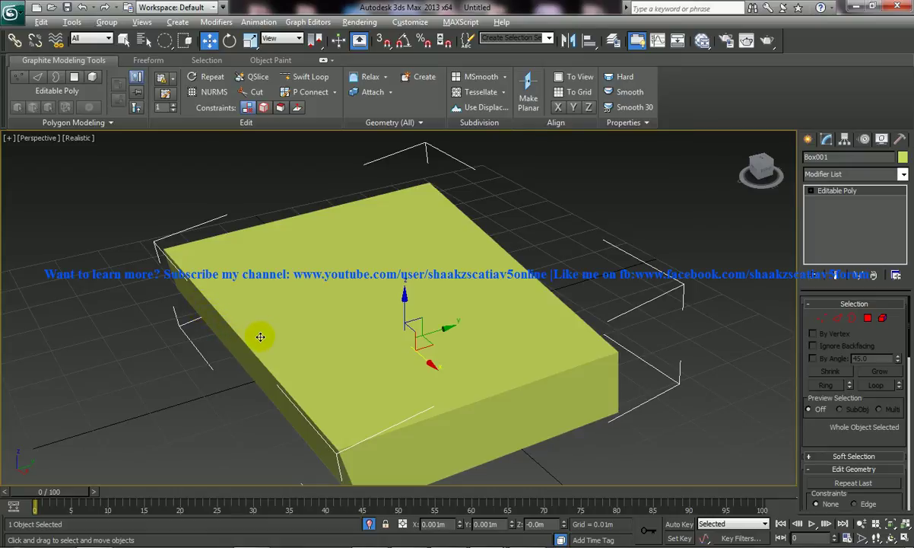
{"action": "middle_click_drag", "start_coordinate": [260, 337], "coordinate": [370, 310], "text": "alt"}
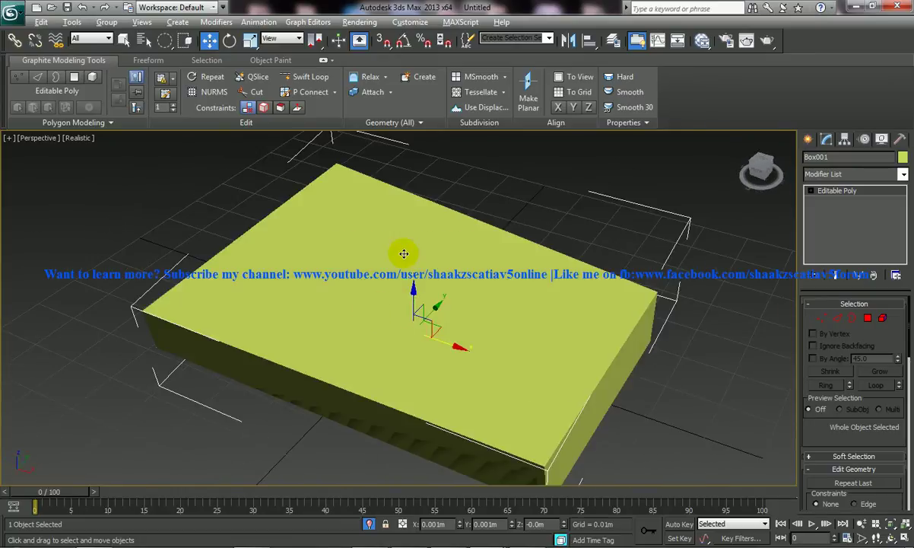
Switch to a rectangular selection region and scale down the two vertices at the large box's far right corner.
{"action": "key", "text": "q"}
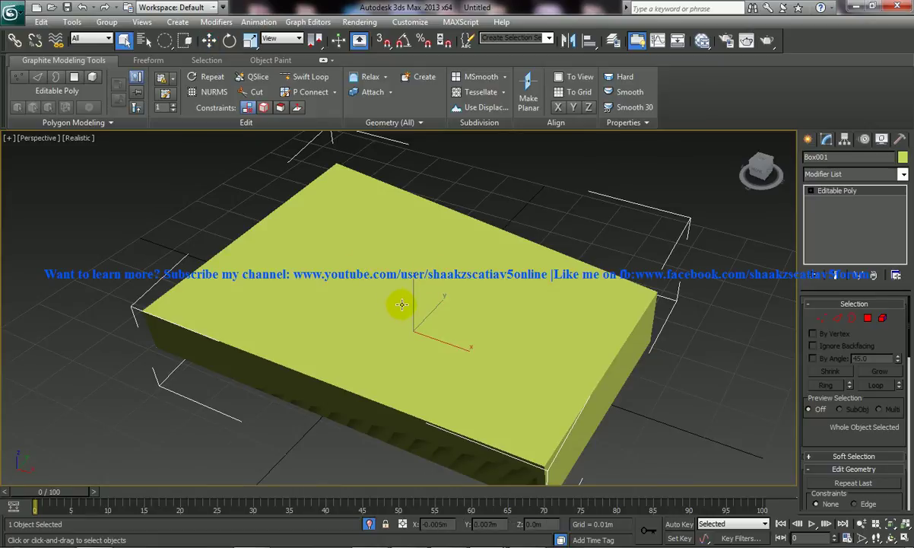
{"action": "key", "text": "1"}
{"action": "middle_click_drag", "start_coordinate": [468, 313], "coordinate": [433, 283], "text": "alt"}
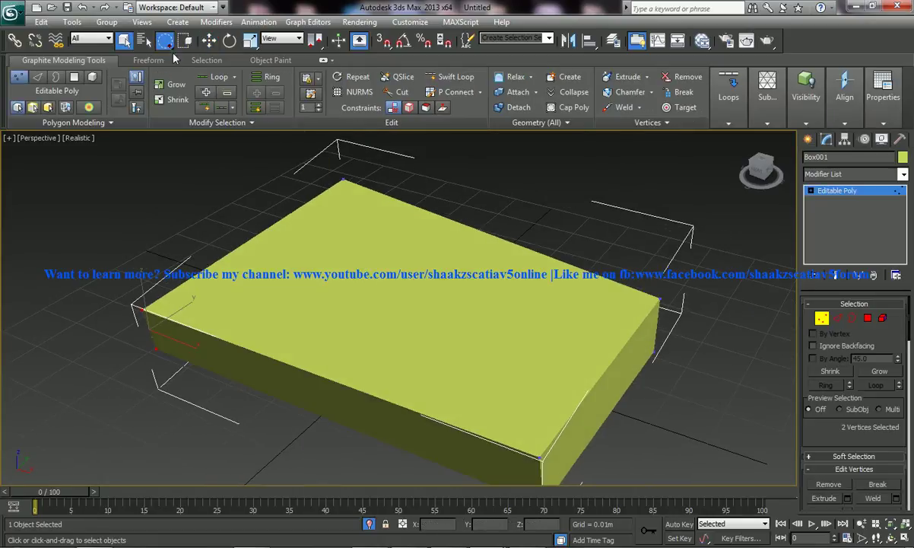
{"action": "left_click_drag", "start_coordinate": [171, 51], "coordinate": [164, 41]}
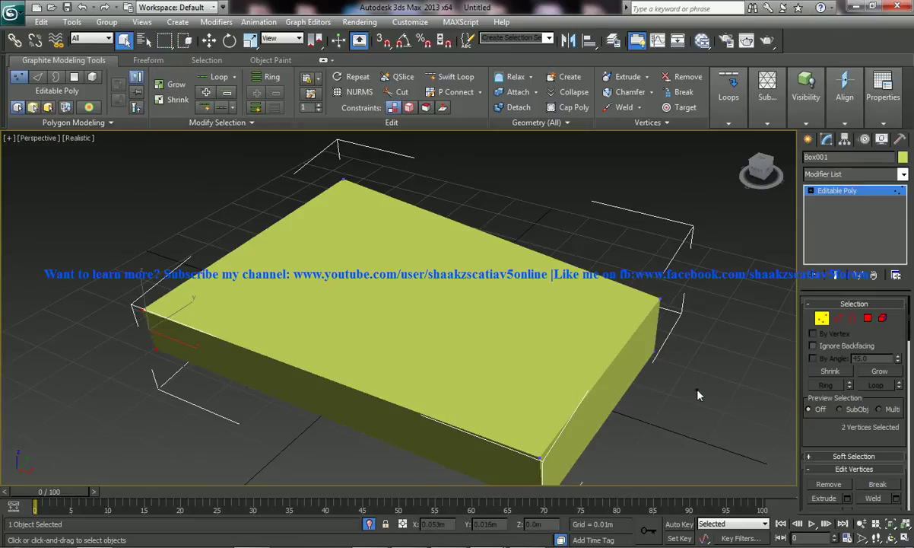
{"action": "left_click_drag", "start_coordinate": [643, 297], "coordinate": [700, 385]}
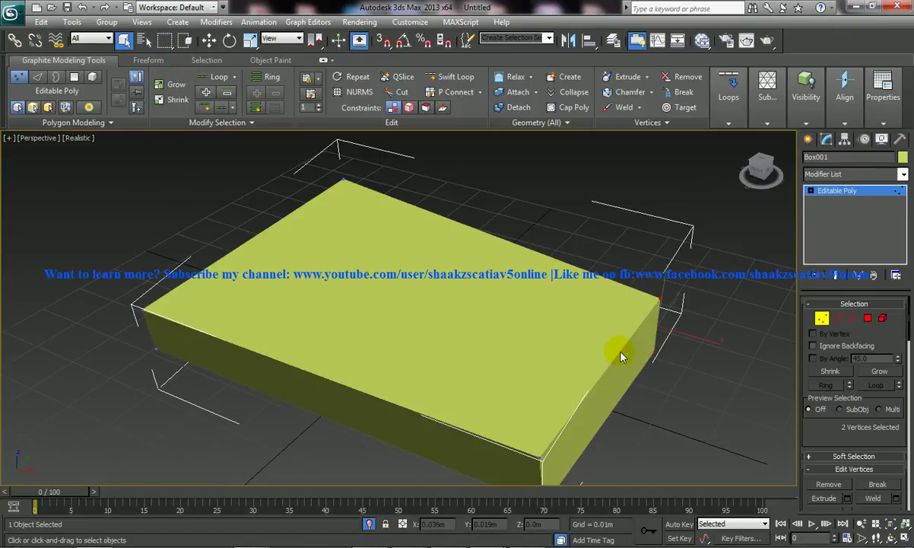
{"action": "key", "text": "r"}
{"action": "left_click_drag", "start_coordinate": [661, 282], "coordinate": [660, 306]}
Select the two vertices at the large box's nearest corner and rotate them to slant that corner.
{"action": "middle_click_drag", "start_coordinate": [574, 312], "coordinate": [630, 244]}
{"action": "left_click_drag", "start_coordinate": [576, 388], "coordinate": [563, 403]}
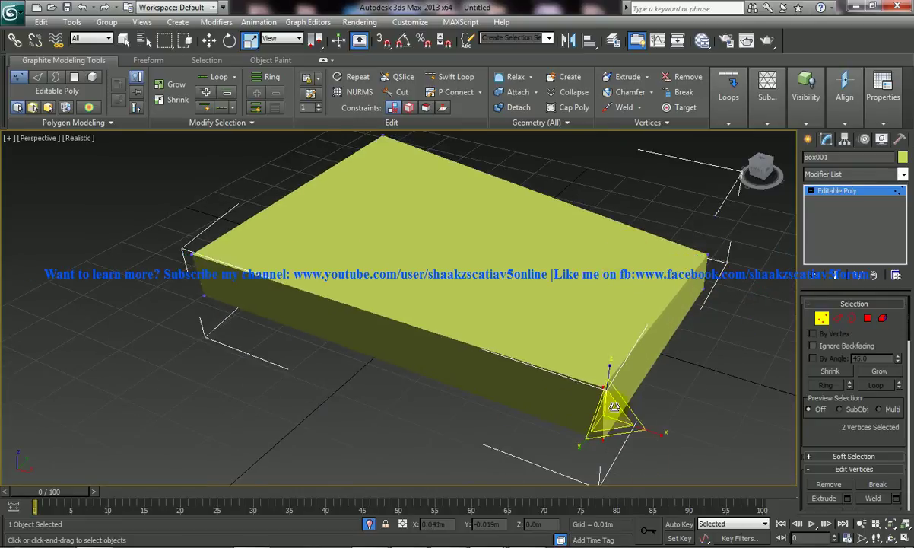
{"action": "middle_click_drag", "start_coordinate": [564, 410], "coordinate": [620, 364], "text": "alt"}
{"action": "key", "text": "e"}
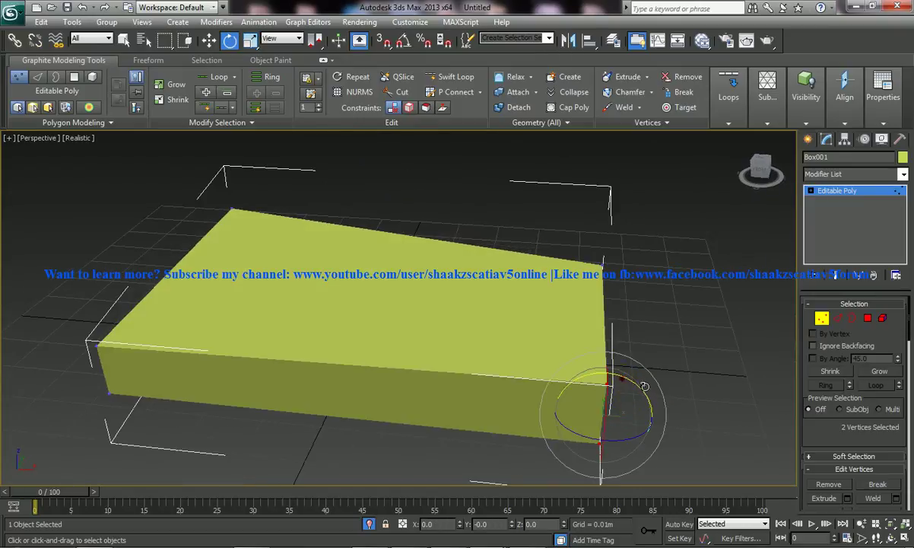
{"action": "left_click_drag", "start_coordinate": [622, 380], "coordinate": [651, 390]}
Rotate the two vertices at the neighbouring corner along the dark side face, and leave vertex editing.
{"action": "middle_click_drag", "start_coordinate": [530, 388], "coordinate": [460, 375], "text": "alt"}
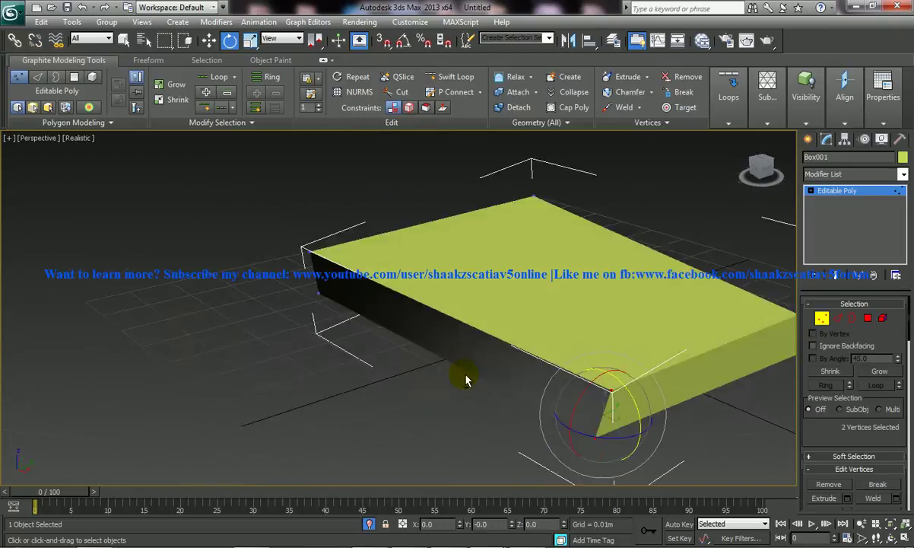
{"action": "middle_click_drag", "start_coordinate": [500, 439], "coordinate": [488, 347], "text": "alt"}
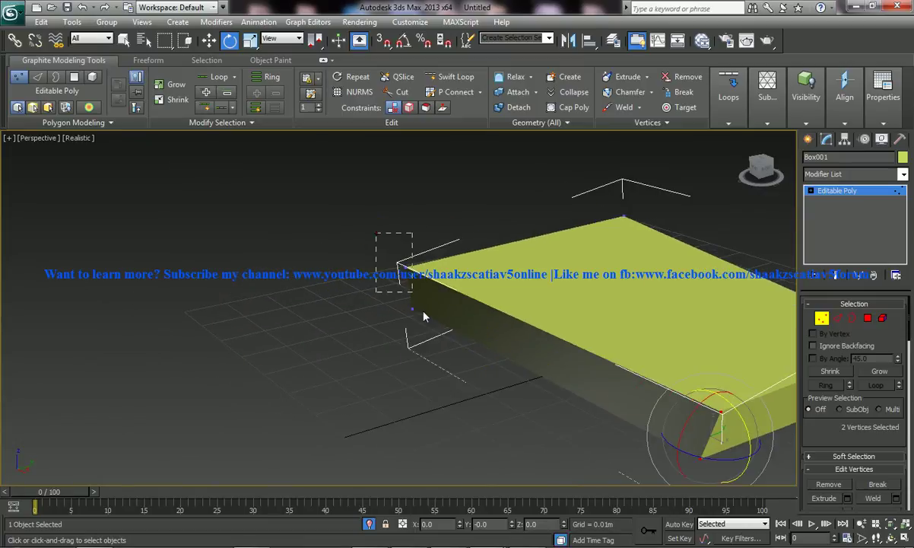
{"action": "left_click_drag", "start_coordinate": [424, 316], "coordinate": [426, 327]}
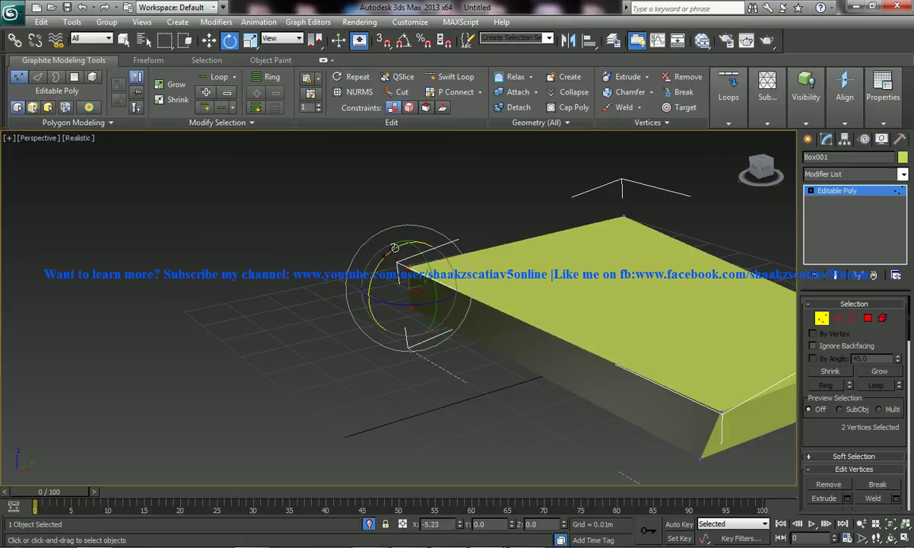
{"action": "left_click_drag", "start_coordinate": [394, 248], "coordinate": [400, 268]}
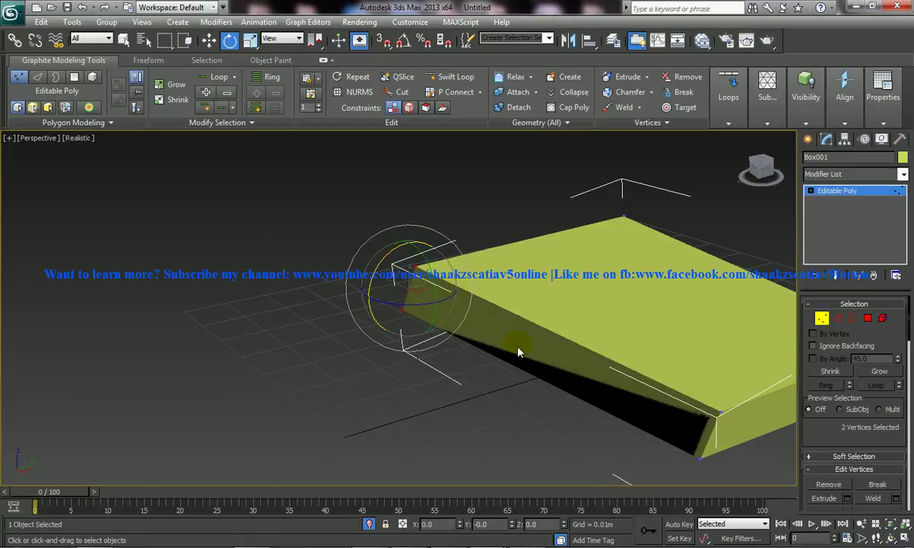
{"action": "key", "text": "q"}
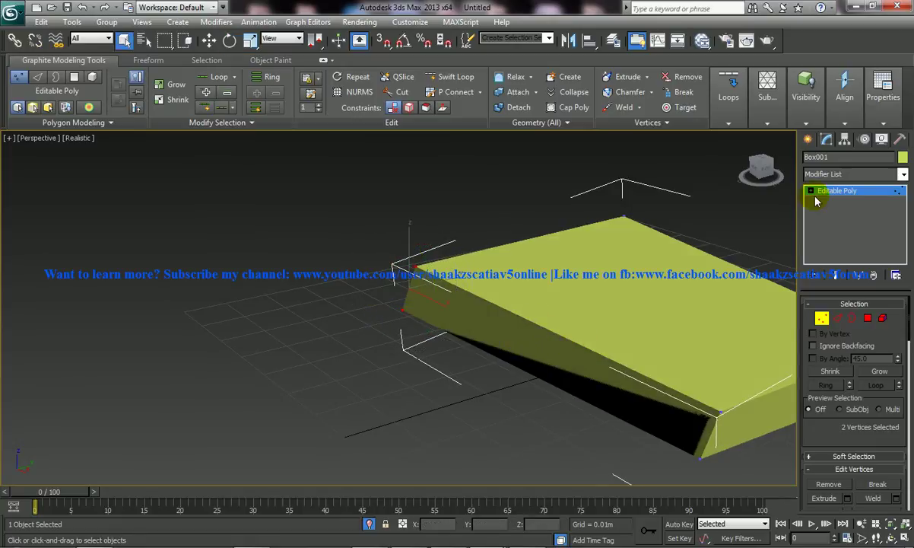
{"action": "left_click", "coordinate": [835, 194]}
{"action": "middle_click_drag", "start_coordinate": [587, 278], "coordinate": [529, 295], "text": "alt"}
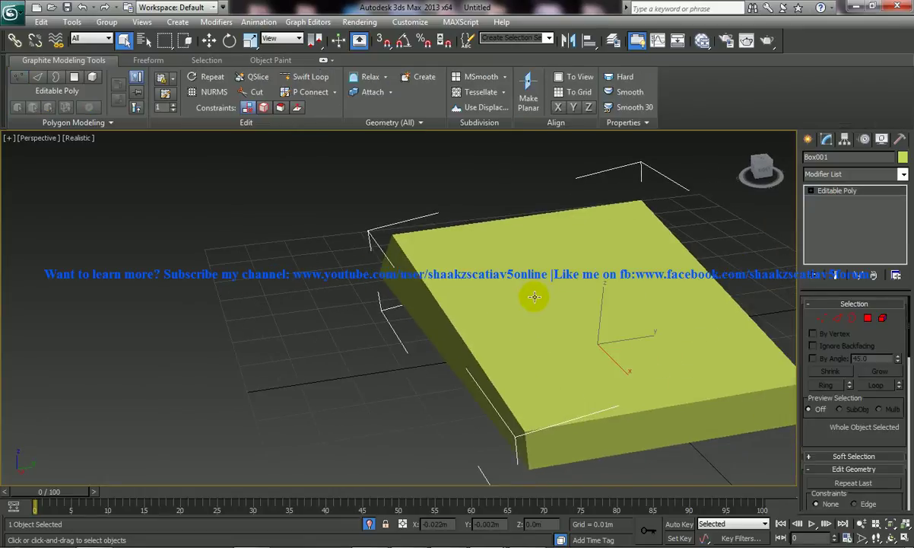
End the isolation of the large yellow-green box and orbit around it together with the surrounding objects.
{"action": "scroll", "coordinate": [537, 294], "scroll_direction": "down", "scroll_amount": 5}
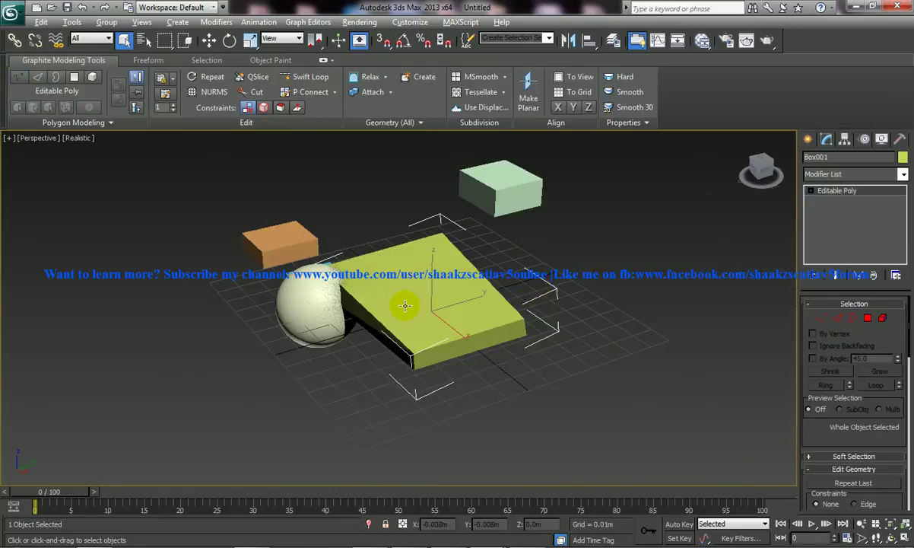
{"action": "middle_click_drag", "start_coordinate": [404, 306], "coordinate": [506, 300], "text": "alt"}
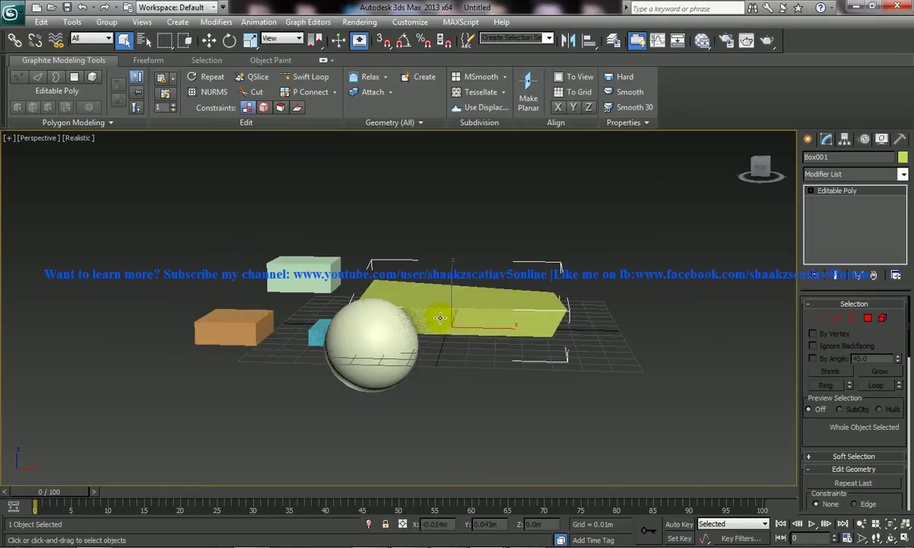
{"action": "middle_click_drag", "start_coordinate": [434, 316], "coordinate": [469, 321], "text": "alt"}
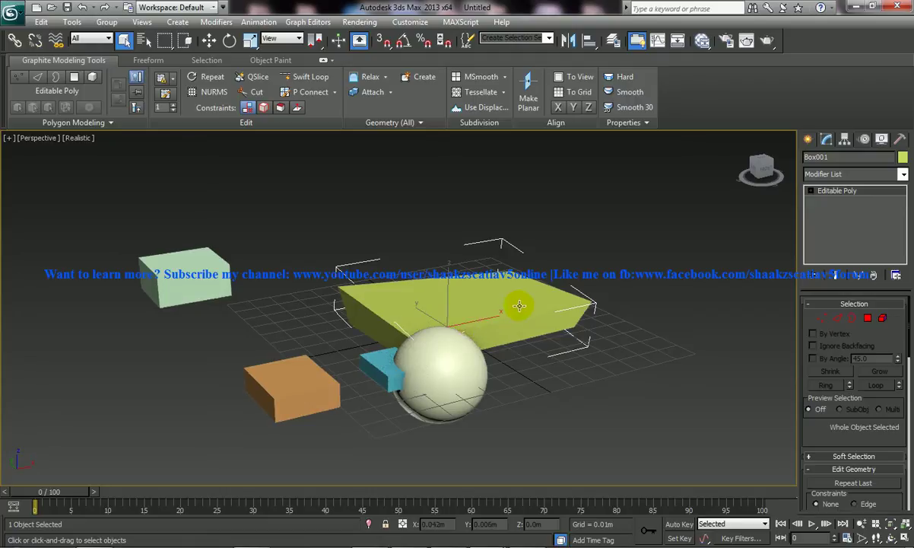
{"action": "middle_click_drag", "start_coordinate": [541, 305], "coordinate": [553, 326], "text": "alt"}
Enter vertex editing on the large box and select the two vertices at its pointed corner on the side away from the sphere.
{"action": "key", "text": "1"}
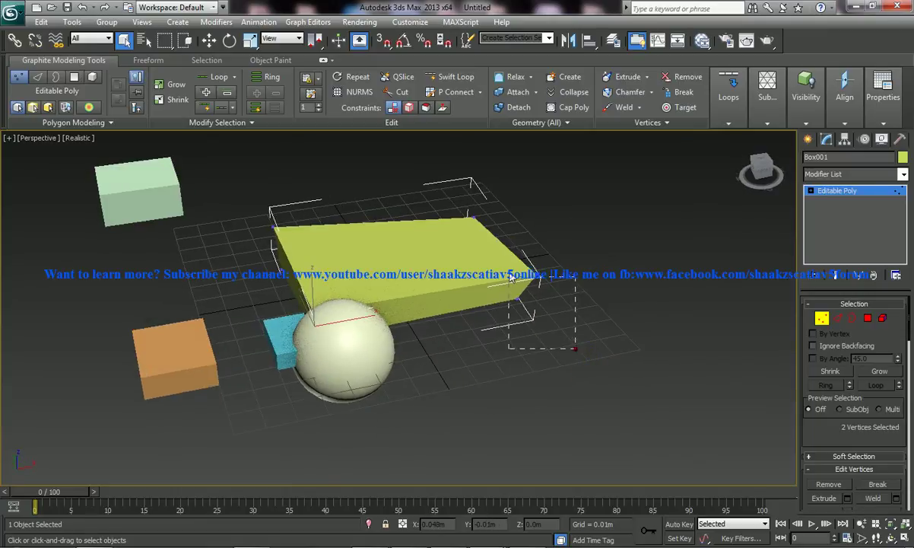
{"action": "left_click_drag", "start_coordinate": [509, 271], "coordinate": [511, 267]}
{"action": "middle_click_drag", "start_coordinate": [503, 300], "coordinate": [495, 314]}
{"action": "scroll", "coordinate": [494, 317], "scroll_direction": "up", "scroll_amount": 1}
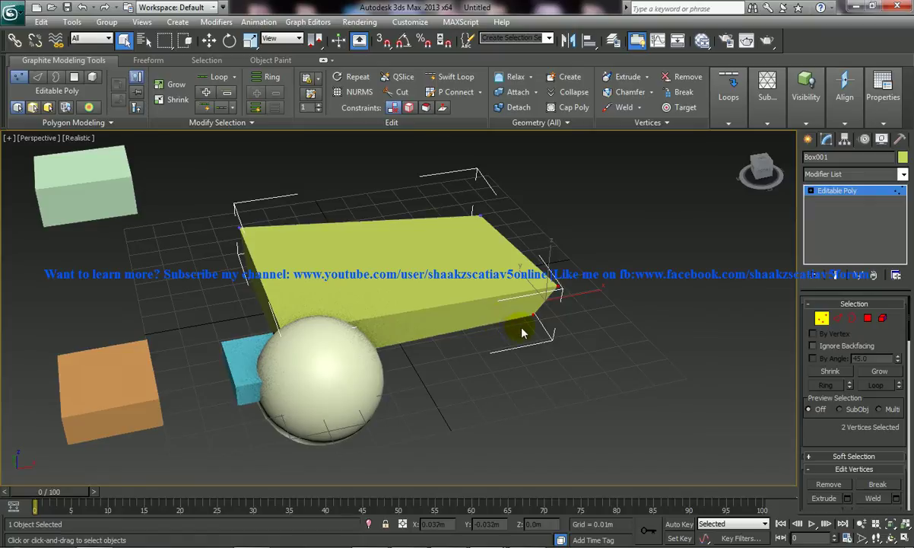
{"action": "middle_click_drag", "start_coordinate": [516, 329], "coordinate": [512, 330]}
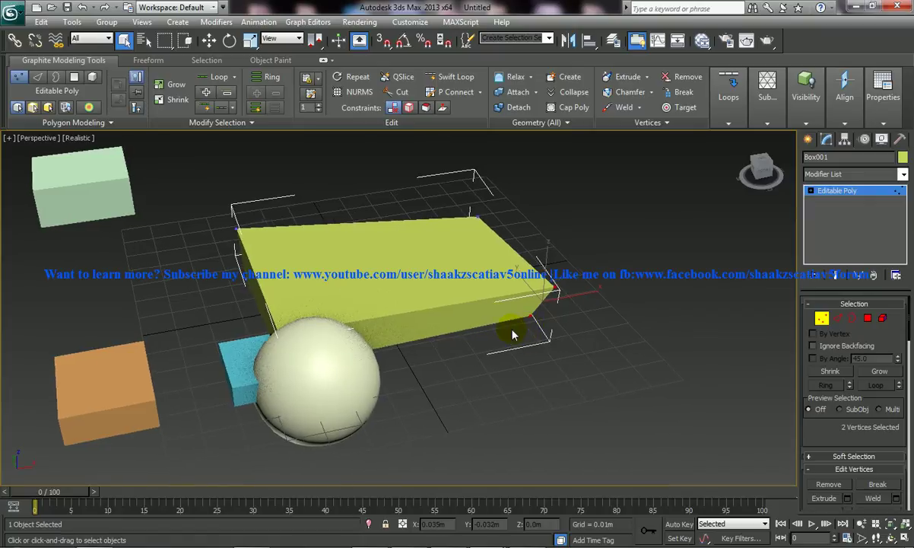
{"action": "scroll", "coordinate": [512, 334], "scroll_direction": "up", "scroll_amount": 5}
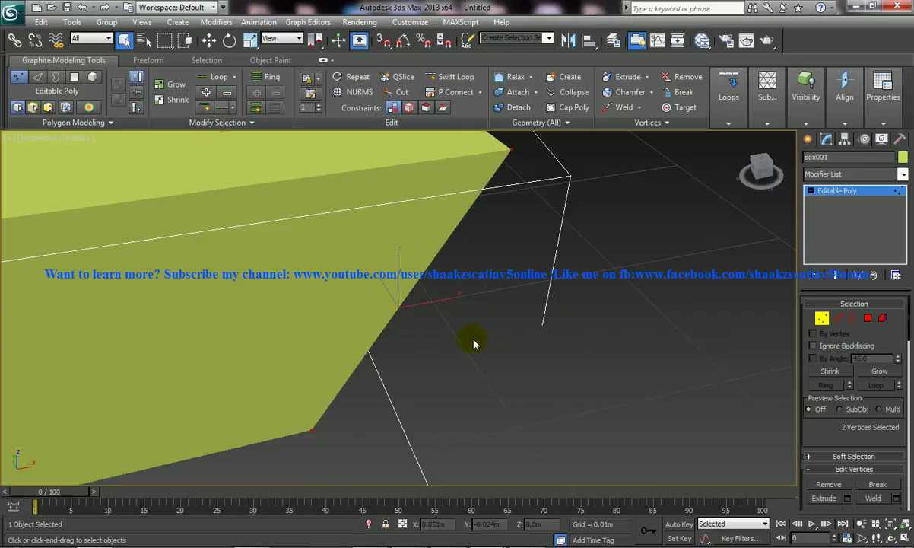
Isolate the large box while its two corner vertices are selected.
{"action": "middle_click_drag", "start_coordinate": [474, 341], "coordinate": [449, 299], "text": "alt"}
{"action": "key", "text": "z"}
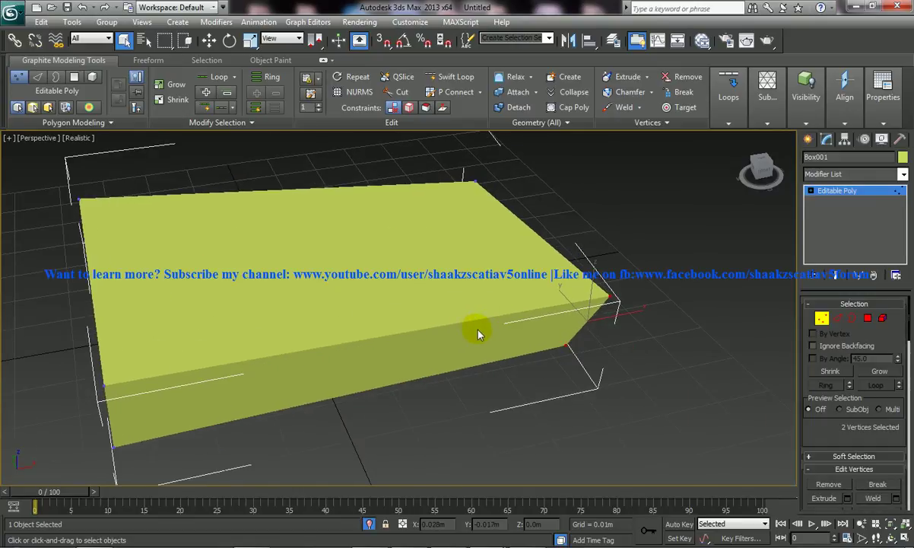
{"action": "middle_click_drag", "start_coordinate": [473, 338], "coordinate": [461, 340]}
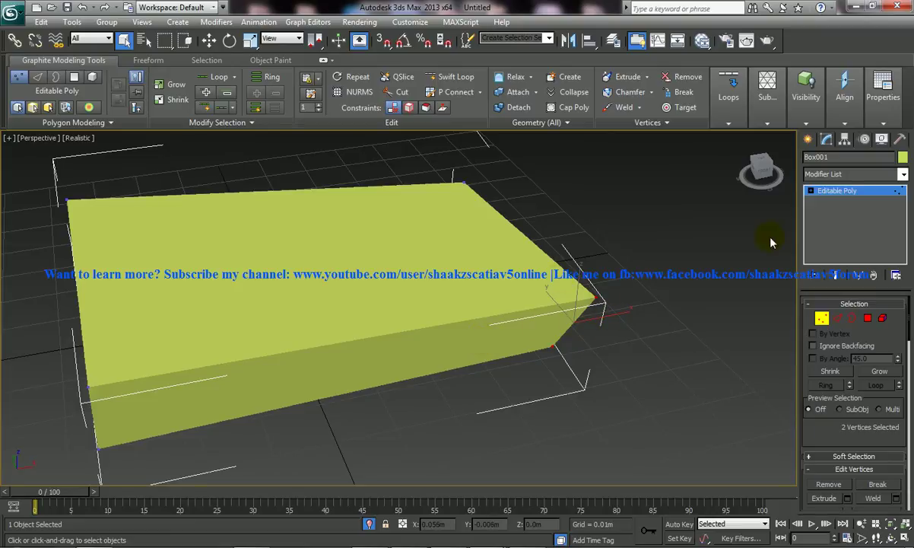
Leave vertex editing on the large box and end the isolation to bring back the other objects.
{"action": "left_click", "coordinate": [834, 191]}
{"action": "middle_click_drag", "start_coordinate": [526, 296], "coordinate": [364, 317], "text": "alt"}
{"action": "scroll", "coordinate": [458, 307], "scroll_direction": "down", "scroll_amount": 5}
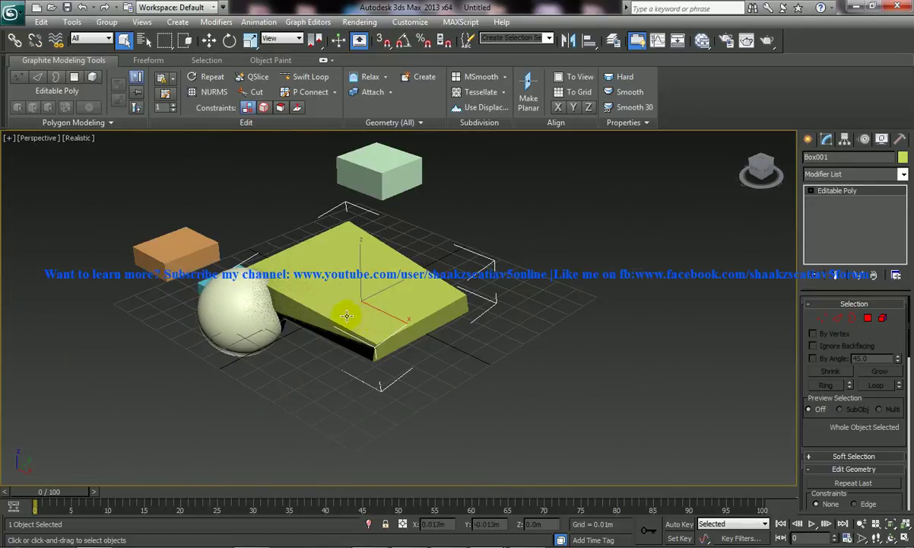
{"action": "middle_click_drag", "start_coordinate": [337, 306], "coordinate": [464, 283], "text": "alt"}
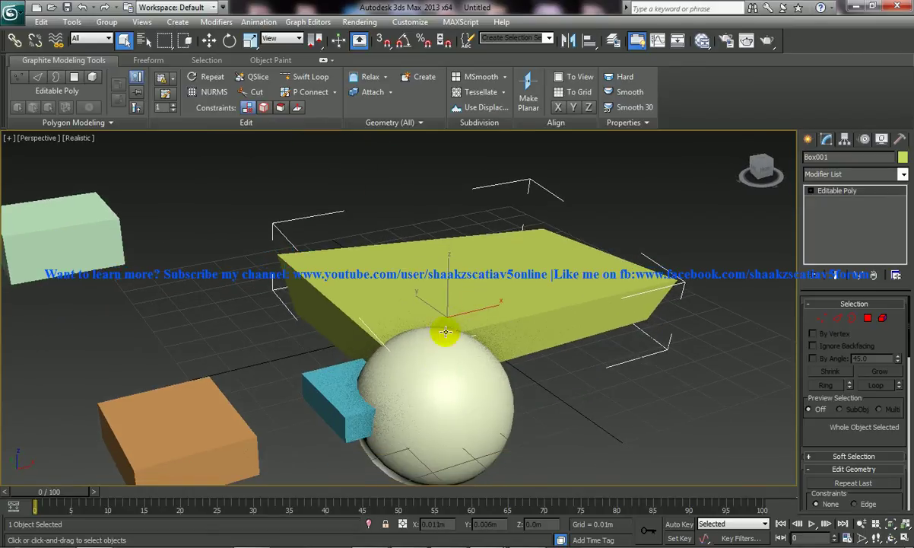
Turn on See-Through in the sphere's object properties and inspect the large box's corner behind it.
{"action": "left_click", "coordinate": [419, 397]}
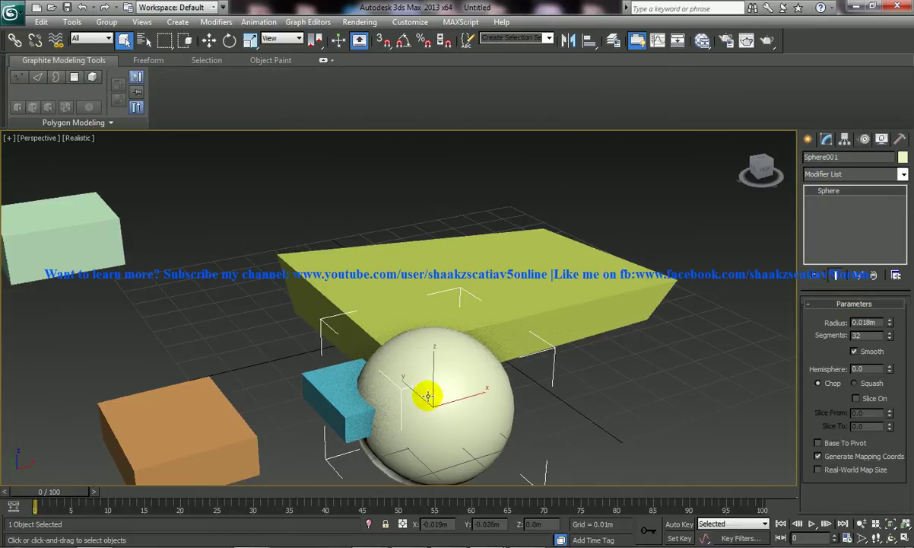
{"action": "right_click", "coordinate": [438, 389]}
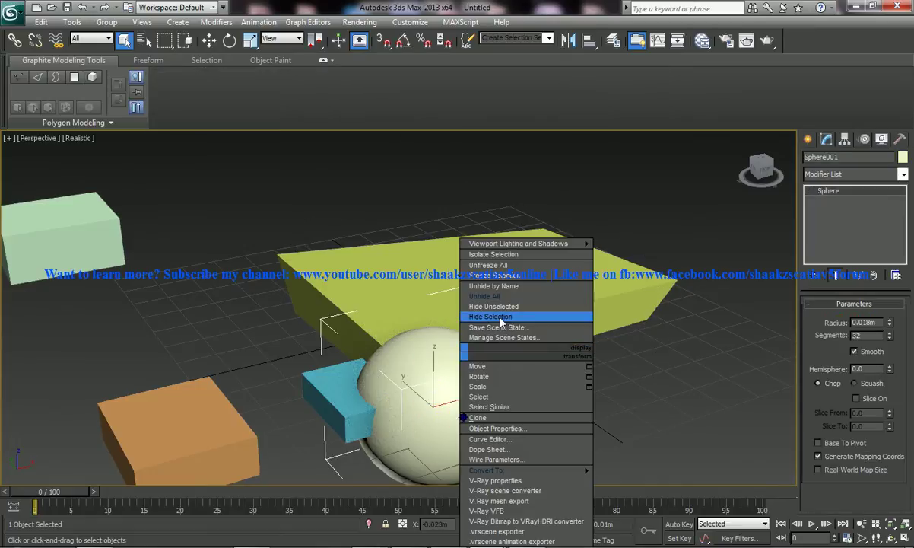
{"action": "left_click", "coordinate": [513, 429]}
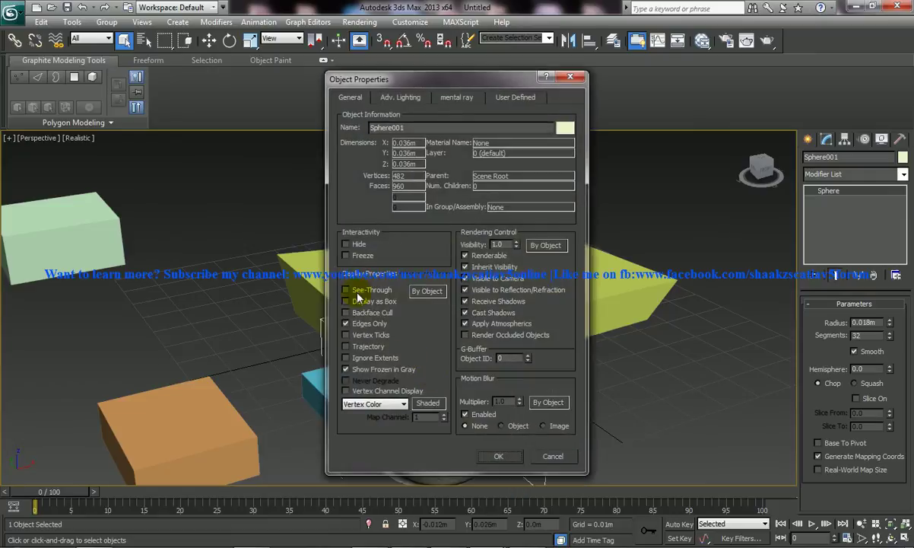
{"action": "left_click", "coordinate": [346, 290]}
{"action": "left_click", "coordinate": [500, 456]}
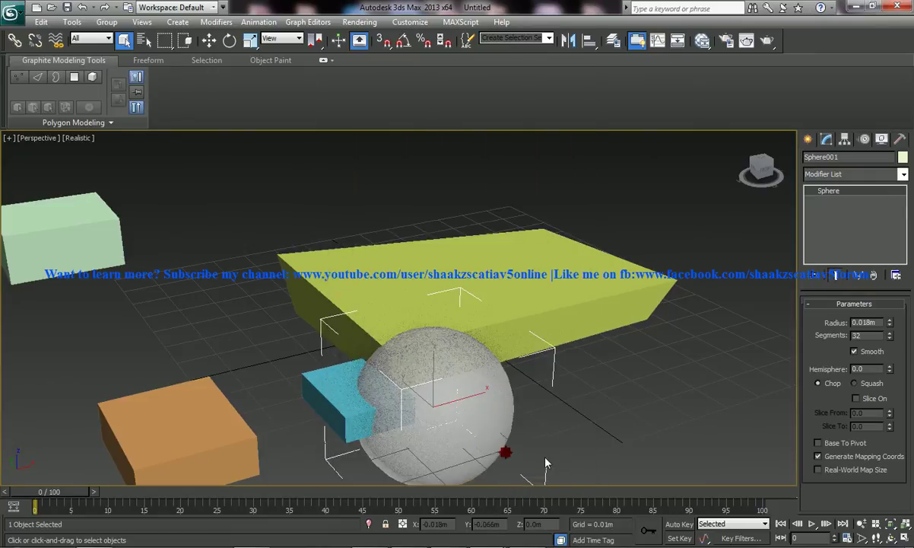
{"action": "middle_click_drag", "start_coordinate": [445, 396], "coordinate": [397, 357], "text": "alt"}
{"action": "middle_click_drag", "start_coordinate": [453, 369], "coordinate": [466, 397], "text": "alt"}
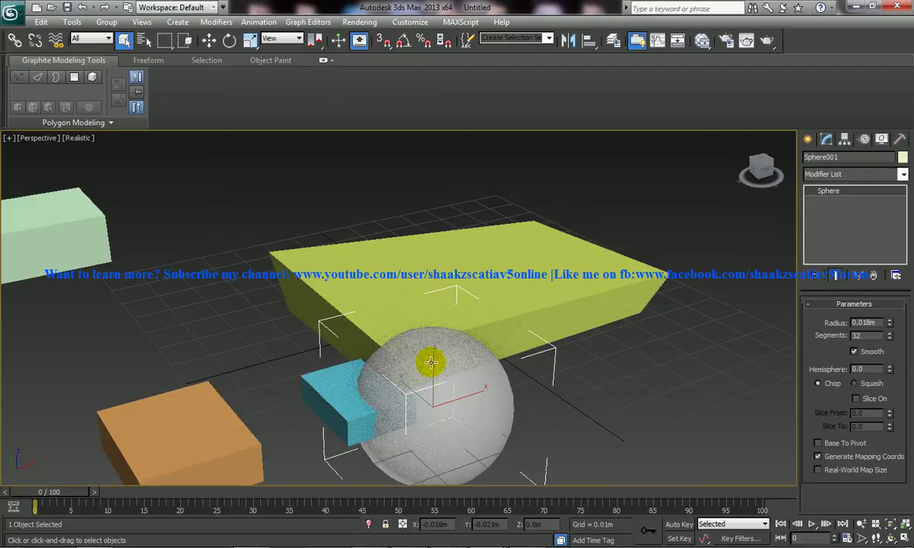
Turn off See-Through in the sphere's object properties.
{"action": "right_click", "coordinate": [475, 414]}
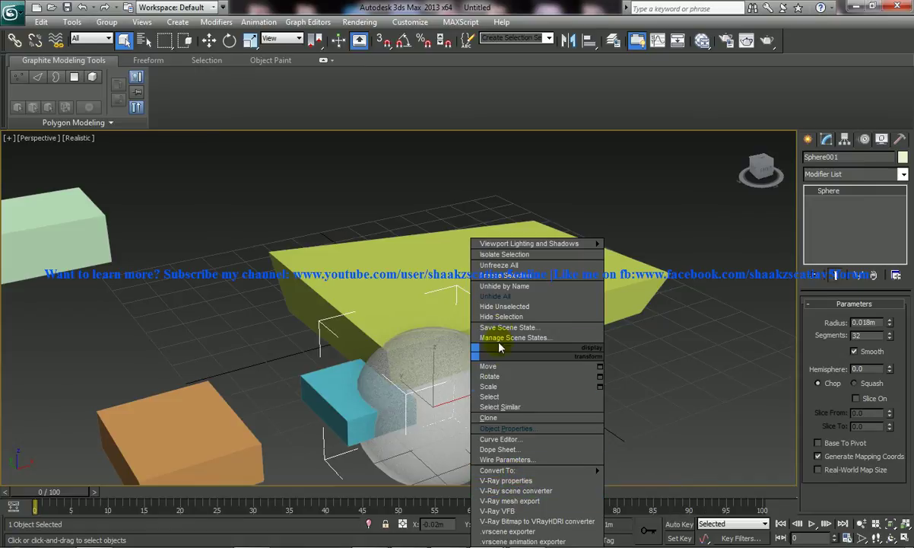
{"action": "left_click", "coordinate": [502, 428]}
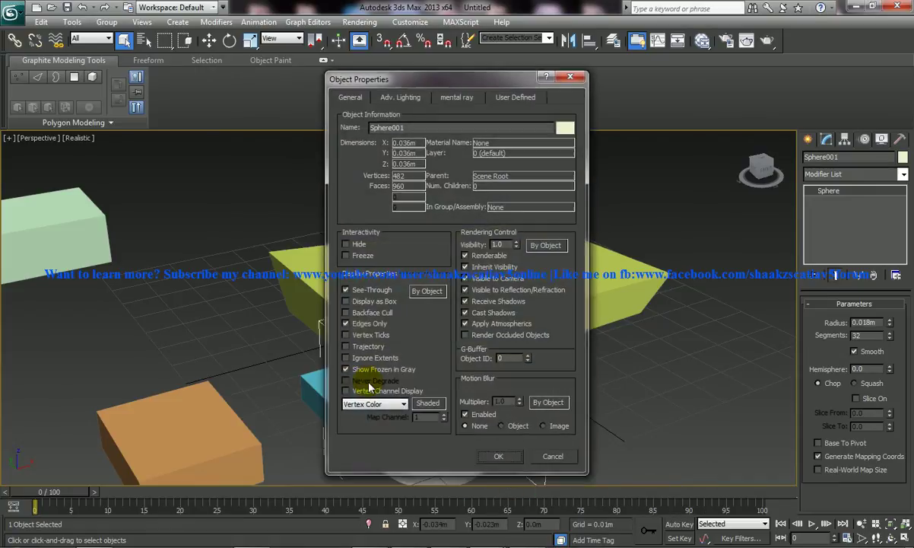
{"action": "left_click", "coordinate": [346, 289]}
{"action": "left_click", "coordinate": [498, 456]}
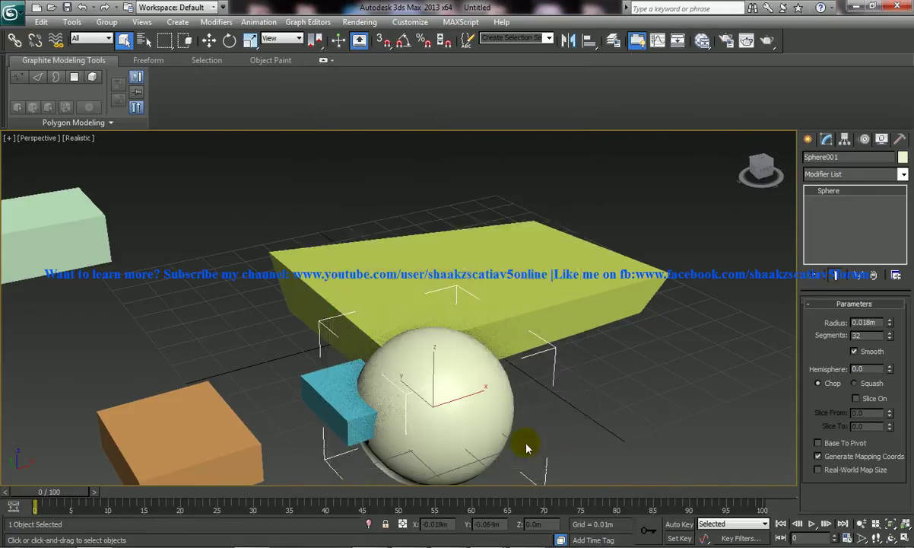
{"action": "mouse_move", "coordinate": [520, 439]}
{"action": "middle_mouse_down", "text": "alt"}
{"action": "mouse_move", "coordinate": [452, 415]}
{"action": "mouse_move", "coordinate": [438, 424]}
{"action": "mouse_move", "coordinate": [513, 421]}
{"action": "middle_mouse_up", "text": "alt"}
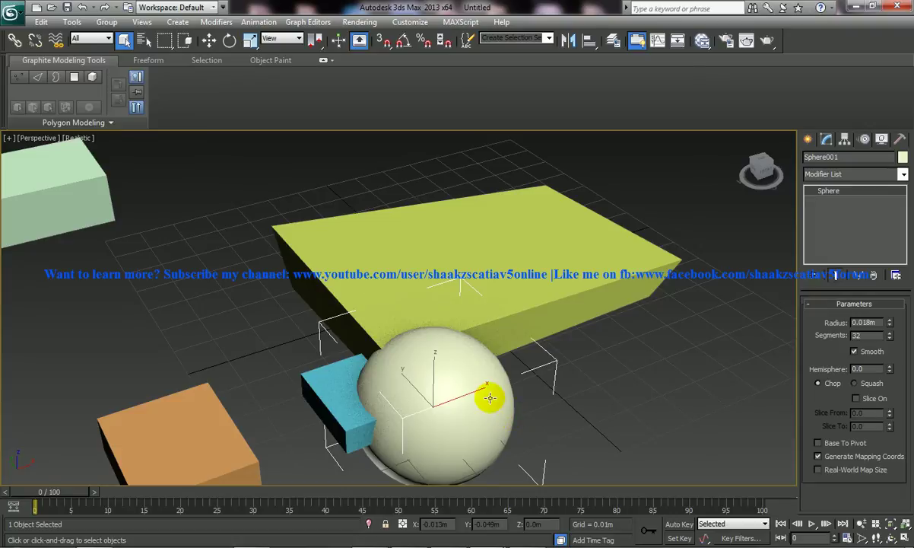
Toggle the sphere's see-through display on and off again while orbiting around it.
{"action": "key", "text": "alt+x"}
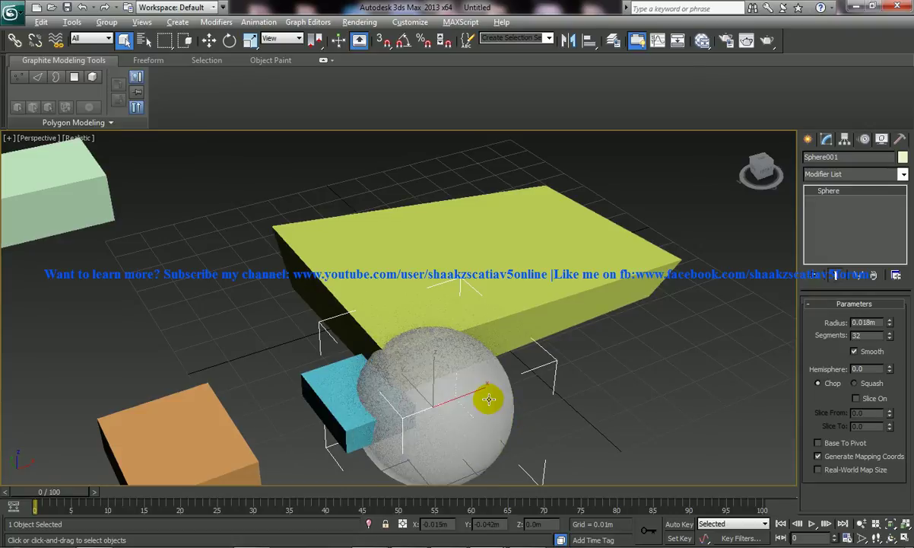
{"action": "middle_click_drag", "start_coordinate": [482, 410], "coordinate": [455, 411], "text": "alt"}
{"action": "key", "text": "alt+x"}
Select the orange box and toggle its see-through display on and back off.
{"action": "left_click", "coordinate": [410, 414]}
{"action": "key", "text": "alt+x"}
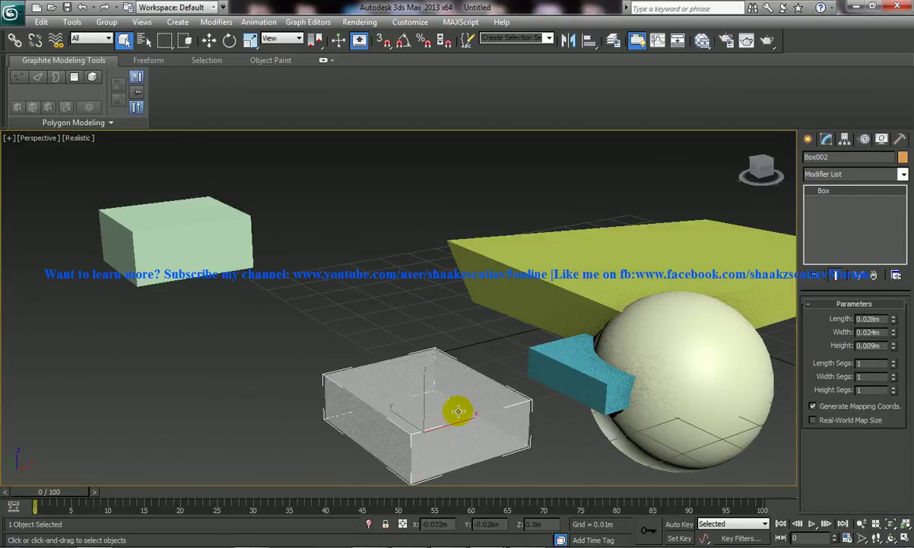
{"action": "key", "text": "alt+x"}
Make the orange box see-through again with the large box and sphere in view.
{"action": "middle_click_drag", "start_coordinate": [545, 411], "coordinate": [570, 380], "text": "alt"}
{"action": "scroll", "coordinate": [525, 373], "scroll_direction": "down", "scroll_amount": 4}
{"action": "middle_click_drag", "start_coordinate": [466, 367], "coordinate": [458, 470], "text": "alt"}
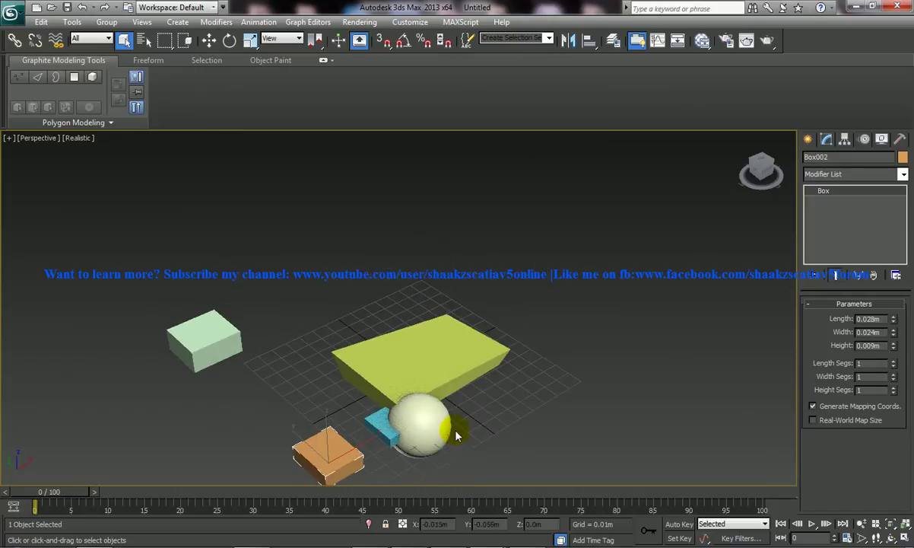
{"action": "scroll", "coordinate": [457, 429], "scroll_direction": "up", "scroll_amount": 6}
{"action": "middle_click_drag", "start_coordinate": [474, 391], "coordinate": [411, 349], "text": "alt"}
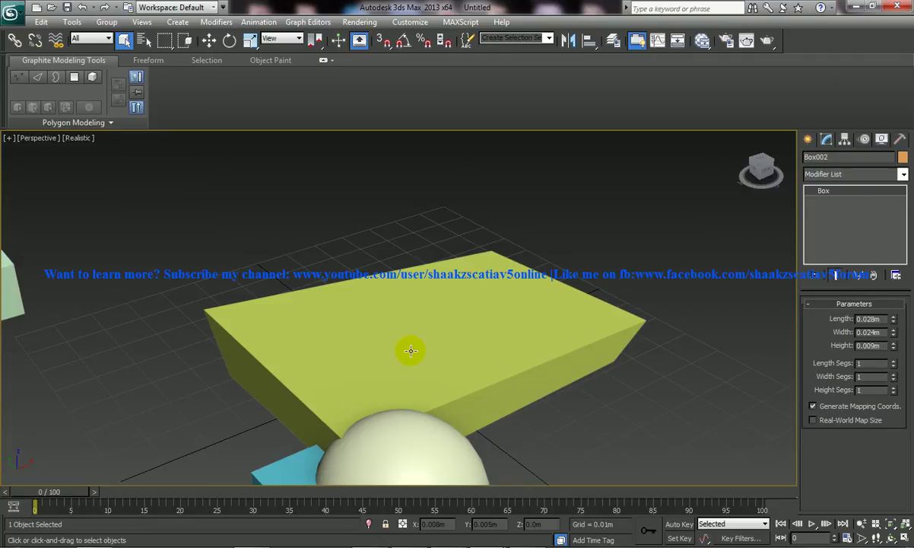
{"action": "middle_click_drag", "start_coordinate": [456, 309], "coordinate": [458, 266]}
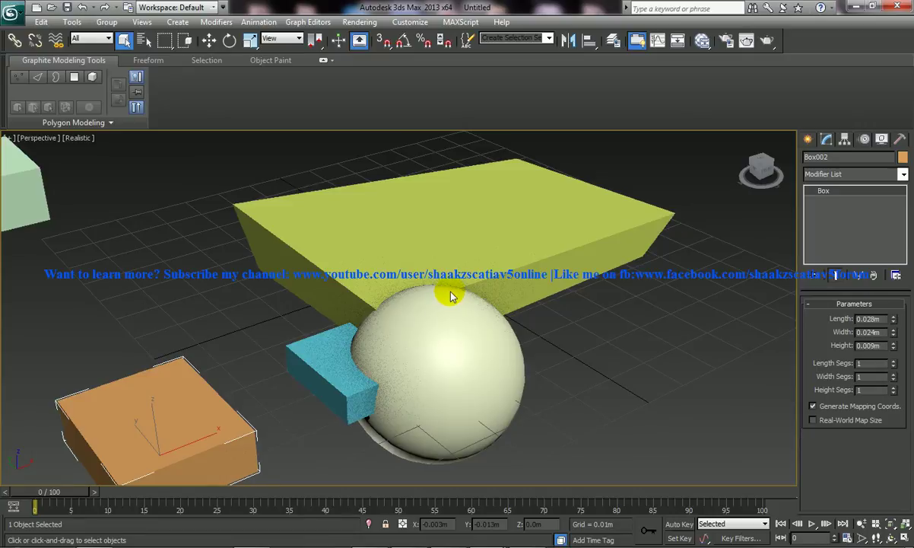
{"action": "key", "text": "alt+x"}
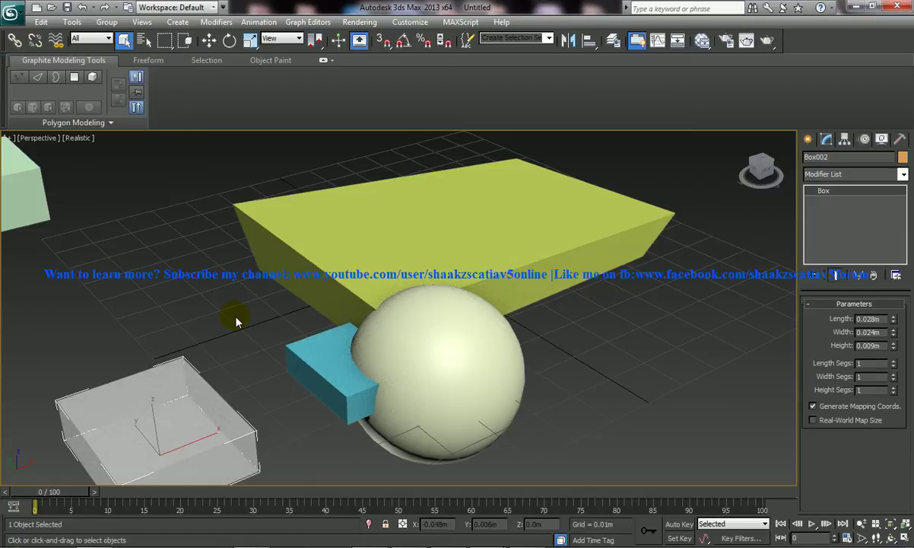
Return the orange box to solid display and clear the selection.
{"action": "middle_click_drag", "start_coordinate": [236, 322], "coordinate": [628, 203]}
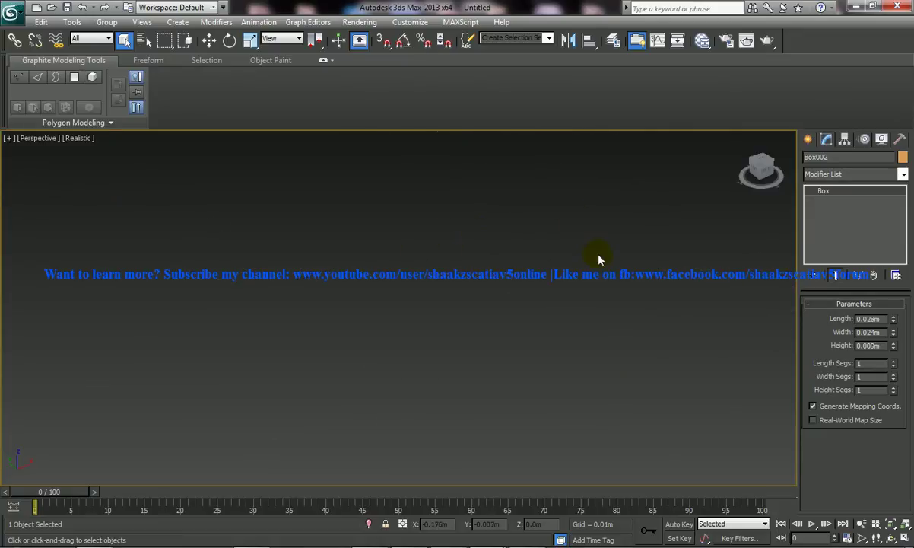
{"action": "middle_click_drag", "start_coordinate": [599, 260], "coordinate": [458, 328]}
{"action": "scroll", "coordinate": [541, 290], "scroll_direction": "down", "scroll_amount": 3}
{"action": "middle_click_drag", "start_coordinate": [541, 290], "coordinate": [362, 334]}
{"action": "middle_click_drag", "start_coordinate": [594, 305], "coordinate": [491, 286]}
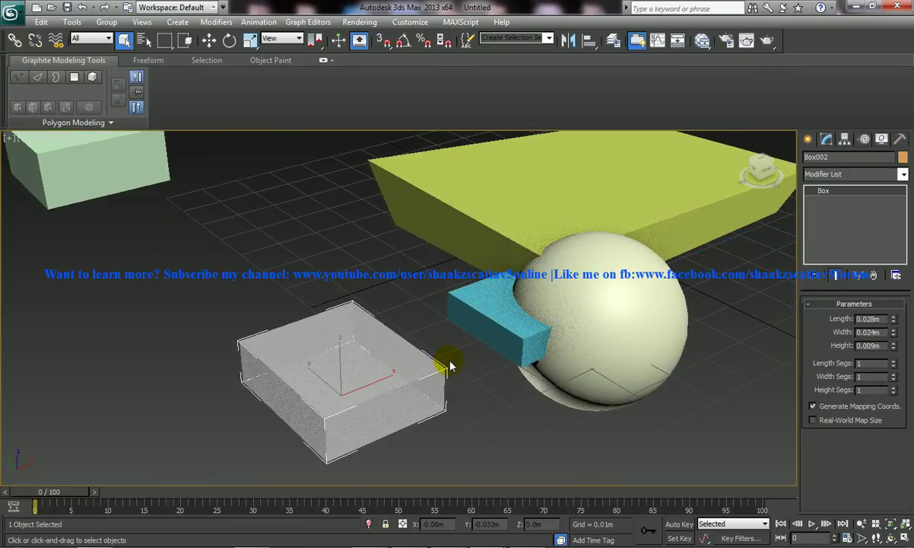
{"action": "left_click", "coordinate": [362, 286]}
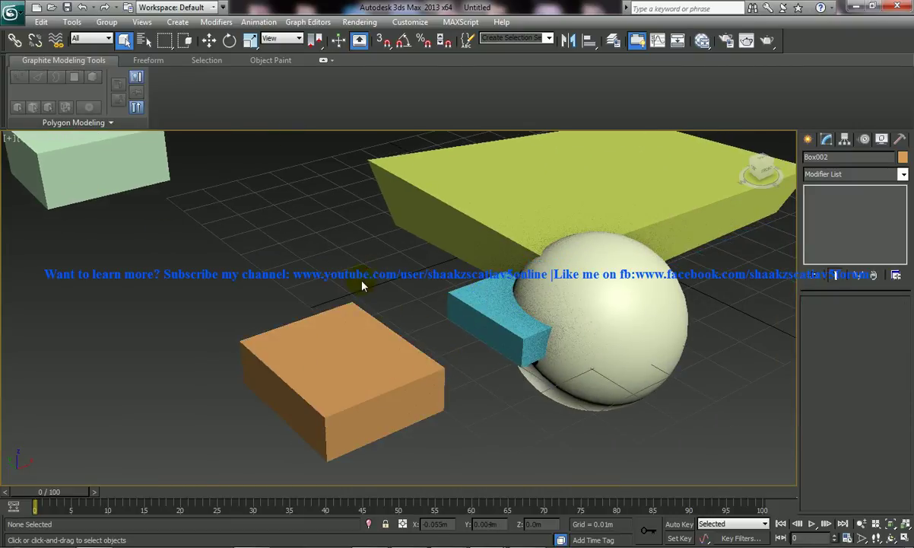
Pan the perspective view back and forth across the scene and undo the view changes.
{"action": "mouse_move", "coordinate": [209, 286]}
{"action": "middle_mouse_down"}
{"action": "mouse_move", "coordinate": [433, 245]}
{"action": "mouse_move", "coordinate": [635, 340]}
{"action": "middle_mouse_up"}
{"action": "mouse_move", "coordinate": [398, 242]}
{"action": "middle_mouse_down"}
{"action": "mouse_move", "coordinate": [538, 304]}
{"action": "mouse_move", "coordinate": [324, 275]}
{"action": "middle_mouse_up"}
{"action": "middle_click_drag", "start_coordinate": [555, 299], "coordinate": [412, 281]}
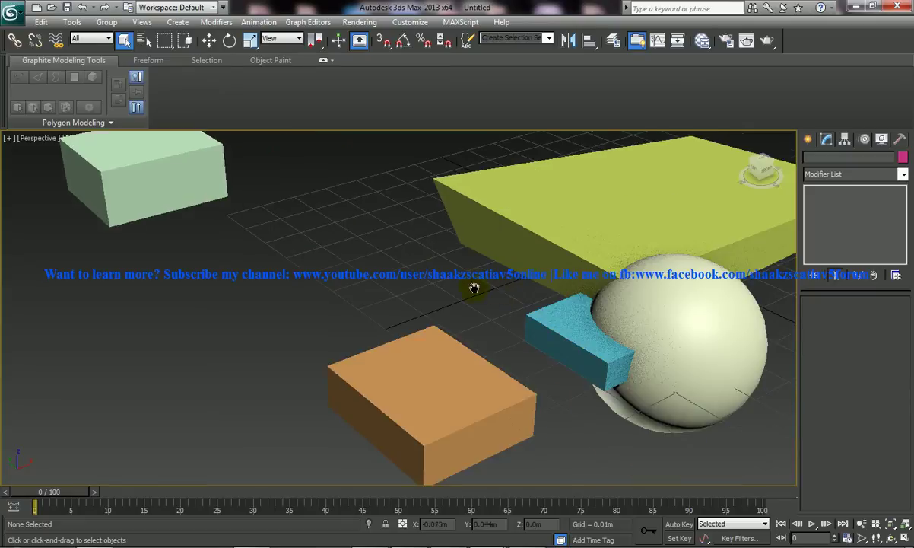
{"action": "middle_click_drag", "start_coordinate": [678, 253], "coordinate": [544, 311]}
{"action": "middle_click_drag", "start_coordinate": [602, 310], "coordinate": [19, 340]}
{"action": "key", "text": "shift+z"}
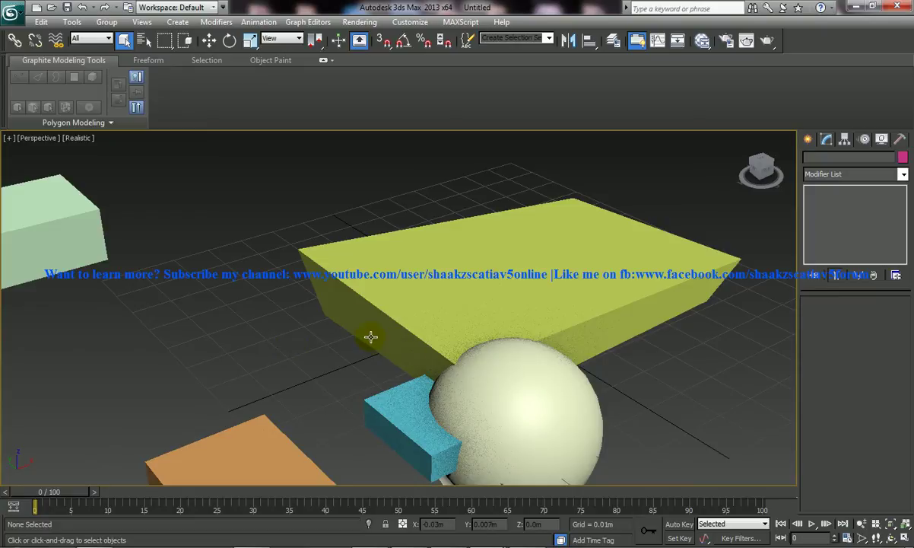
Show all four viewports, try orbiting the Top viewport, and restore its Top view.
{"action": "key", "text": "alt+w"}
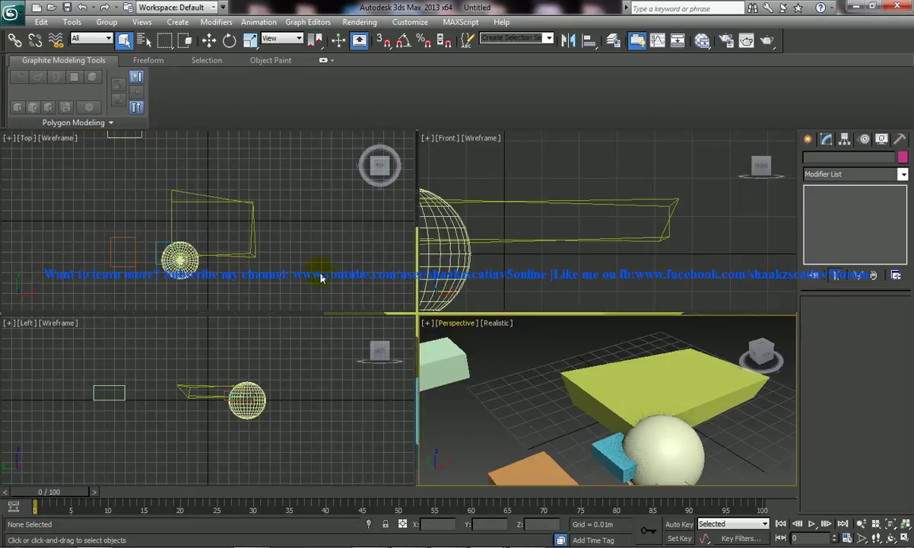
{"action": "left_click", "coordinate": [247, 245]}
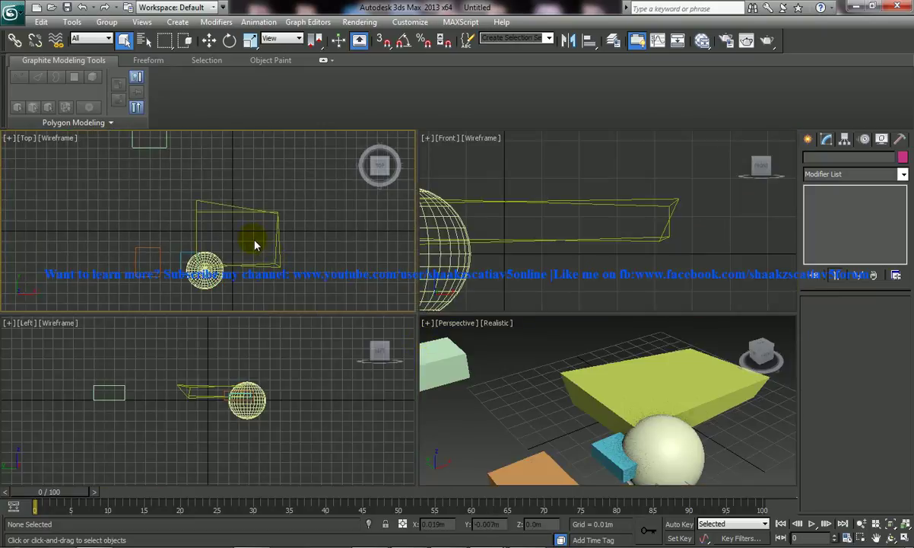
{"action": "middle_click_drag", "start_coordinate": [266, 251], "coordinate": [216, 187], "text": "alt"}
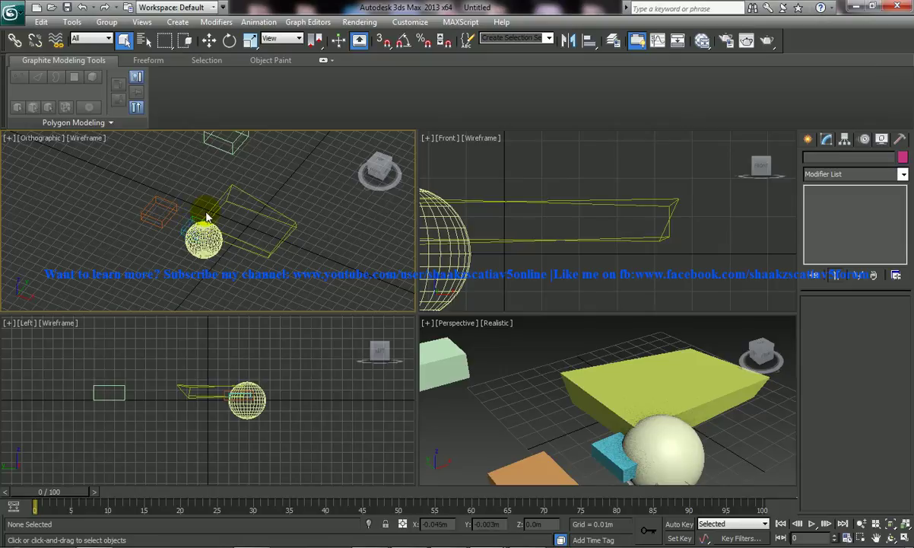
{"action": "key", "text": "t"}
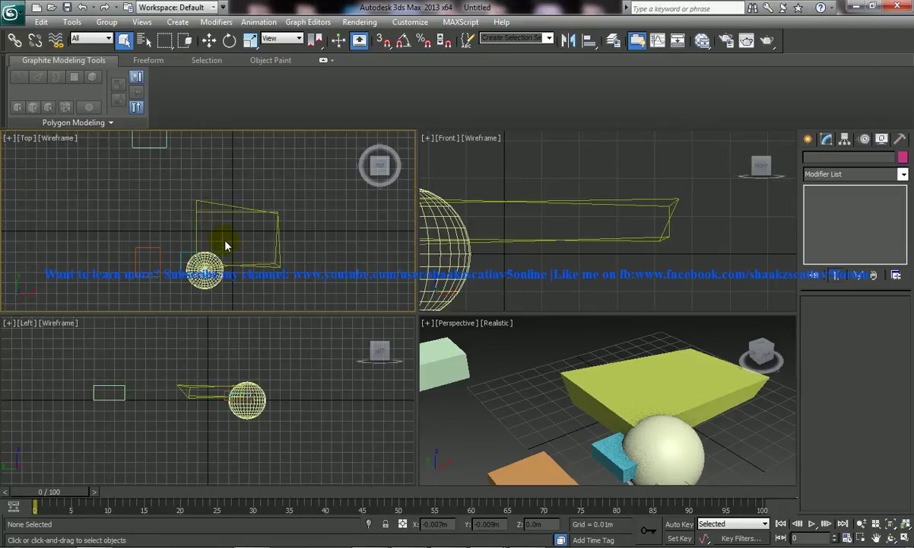
Inspect the cyan box close up in the perspective view, then bring the whole scene back into view.
{"action": "middle_click_drag", "start_coordinate": [469, 400], "coordinate": [597, 370], "text": "alt"}
{"action": "scroll", "coordinate": [582, 390], "scroll_direction": "up", "scroll_amount": 4}
{"action": "scroll", "coordinate": [599, 368], "scroll_direction": "up", "scroll_amount": 5}
{"action": "middle_click_drag", "start_coordinate": [541, 384], "coordinate": [582, 383], "text": "alt"}
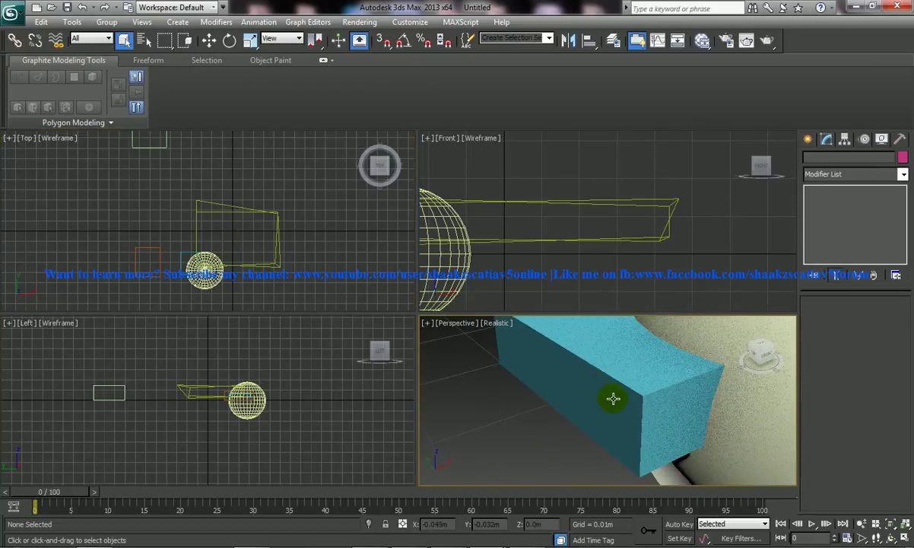
{"action": "middle_click_drag", "start_coordinate": [500, 371], "coordinate": [101, 499]}
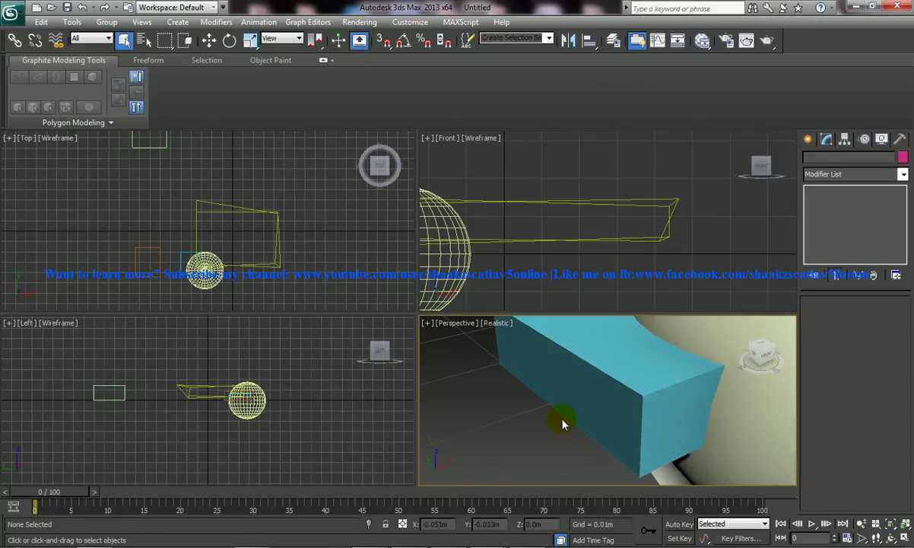
{"action": "middle_click_drag", "start_coordinate": [590, 398], "coordinate": [560, 424], "text": "alt"}
{"action": "scroll", "coordinate": [540, 412], "scroll_direction": "down", "scroll_amount": 5}
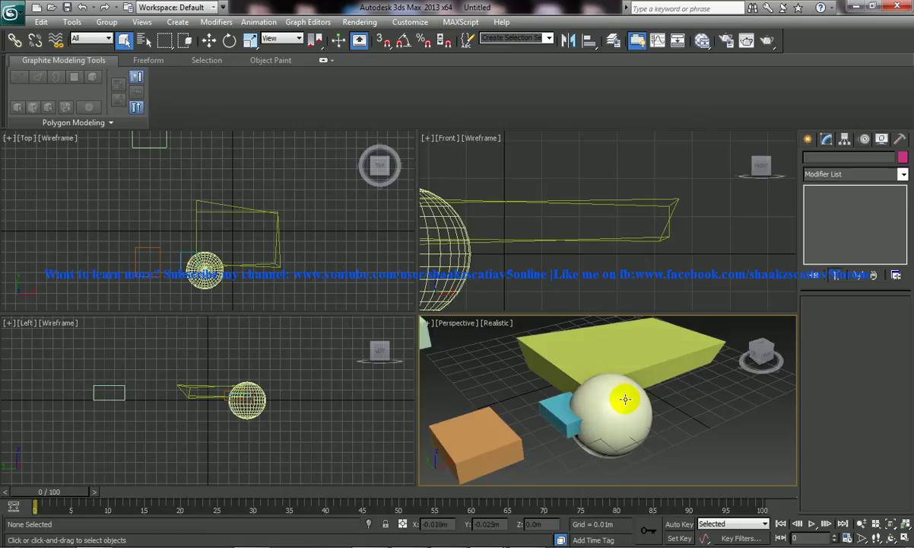
Explore the perspective scene with Walk Through by looking around and moving forward and backward, and undo the last view change.
{"action": "left_click", "coordinate": [877, 538]}
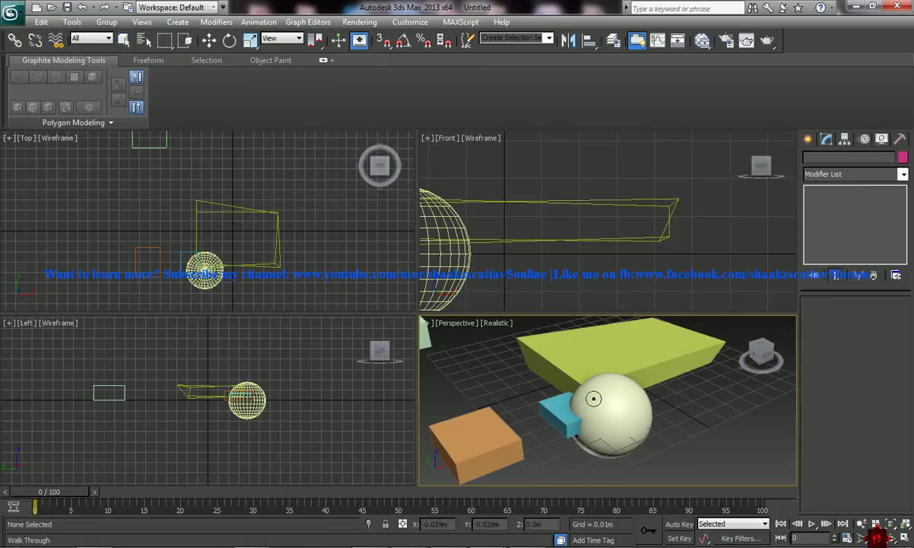
{"action": "left_click_drag", "start_coordinate": [576, 395], "coordinate": [552, 389]}
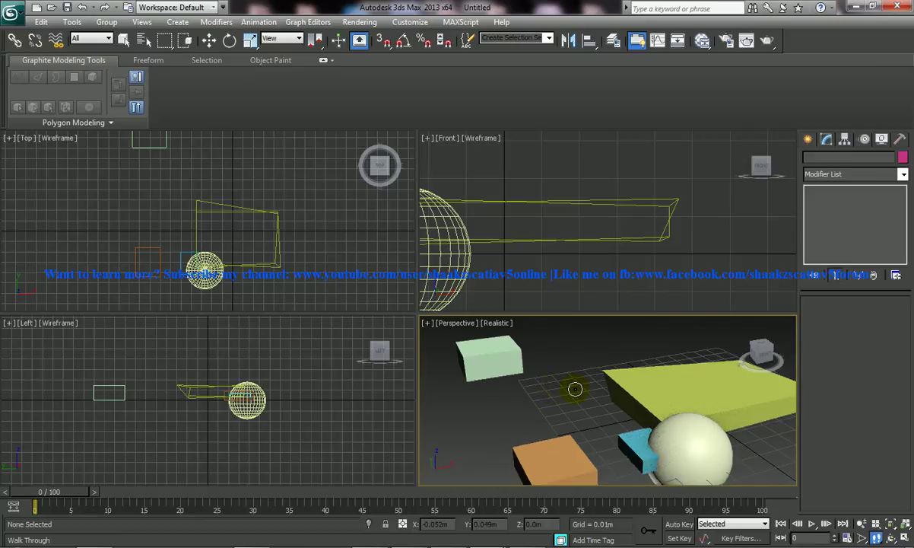
{"action": "left_click_drag", "start_coordinate": [576, 389], "coordinate": [594, 388]}
{"action": "key", "text": "Up"}
{"action": "key", "text": "Up"}
{"action": "key", "text": "Down"}
{"action": "key", "text": "Up"}
{"action": "key", "text": "Up"}
{"action": "key", "text": "shift+z"}
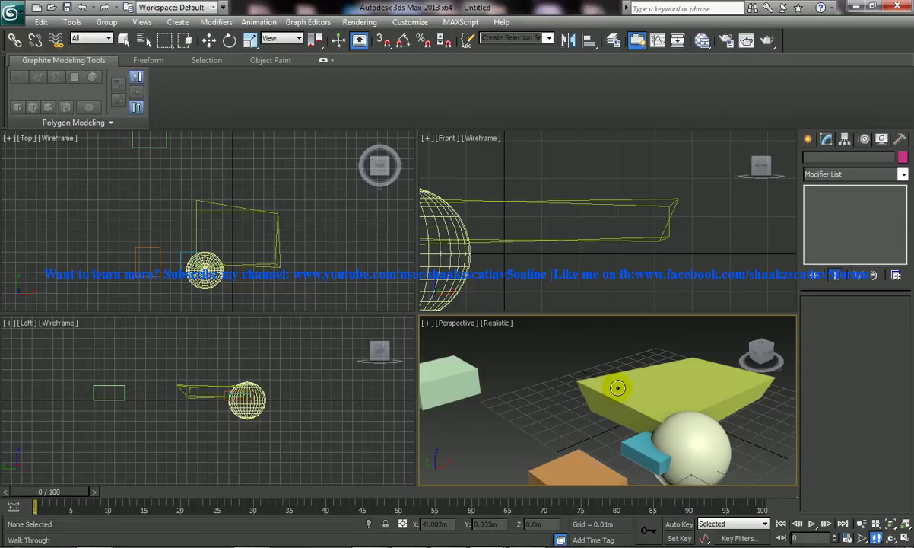
Look around the orange box and sphere from other angles and leave Walk Through mode.
{"action": "left_click_drag", "start_coordinate": [619, 388], "coordinate": [636, 361]}
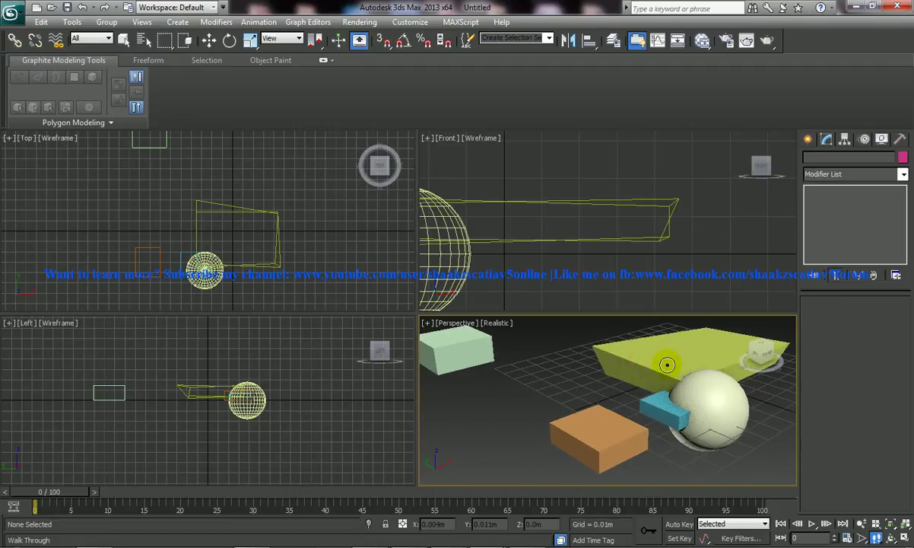
{"action": "middle_click_drag", "start_coordinate": [645, 363], "coordinate": [615, 318], "text": "alt"}
{"action": "scroll", "coordinate": [662, 371], "scroll_direction": "up", "scroll_amount": 4}
{"action": "scroll", "coordinate": [644, 362], "scroll_direction": "down", "scroll_amount": 4}
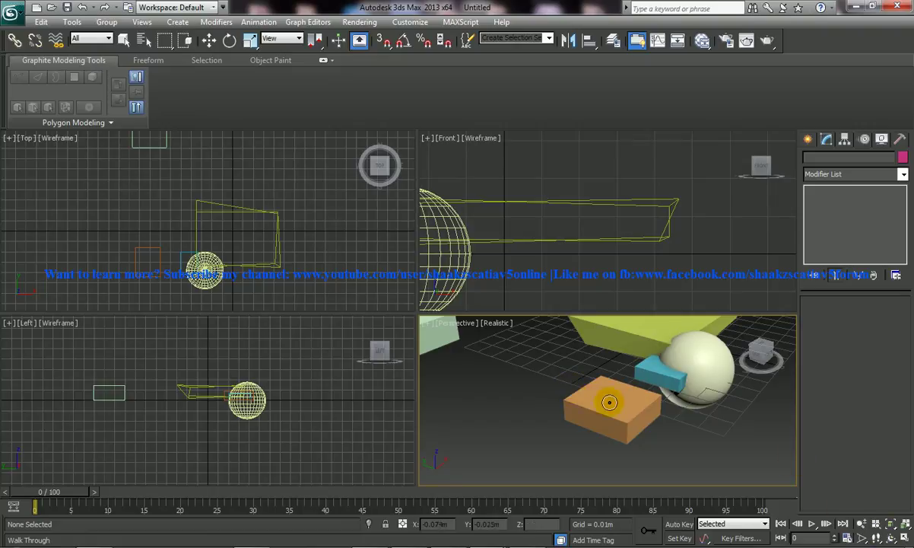
{"action": "right_click", "coordinate": [574, 384]}
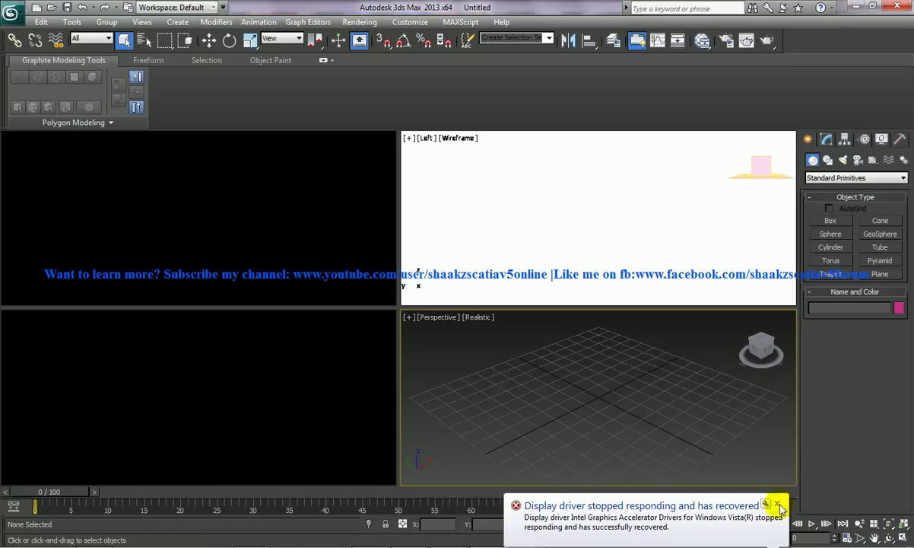
Dismiss the display driver notification.
{"action": "left_click", "coordinate": [778, 505]}
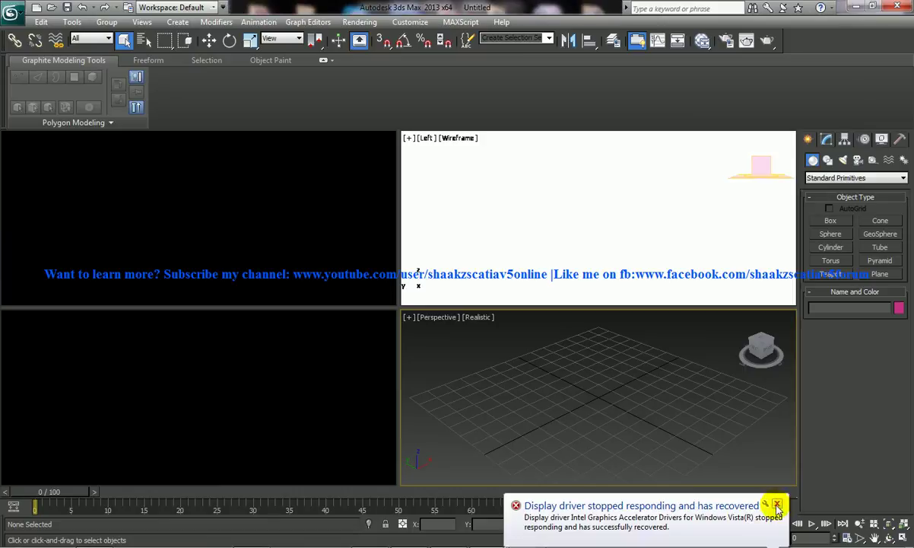
{"action": "left_click", "coordinate": [535, 545]}
{"action": "left_click", "coordinate": [887, 465]}
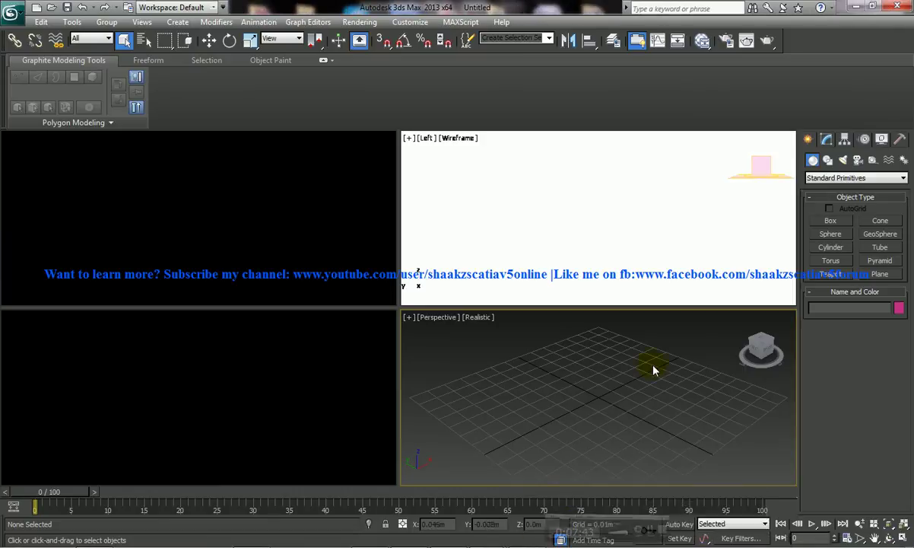
Maximize the Perspective viewport and create a long, low box near the centre of the grid.
{"action": "middle_click_drag", "start_coordinate": [564, 368], "coordinate": [578, 381]}
{"action": "middle_click_drag", "start_coordinate": [565, 418], "coordinate": [577, 371]}
{"action": "key", "text": "alt+w"}
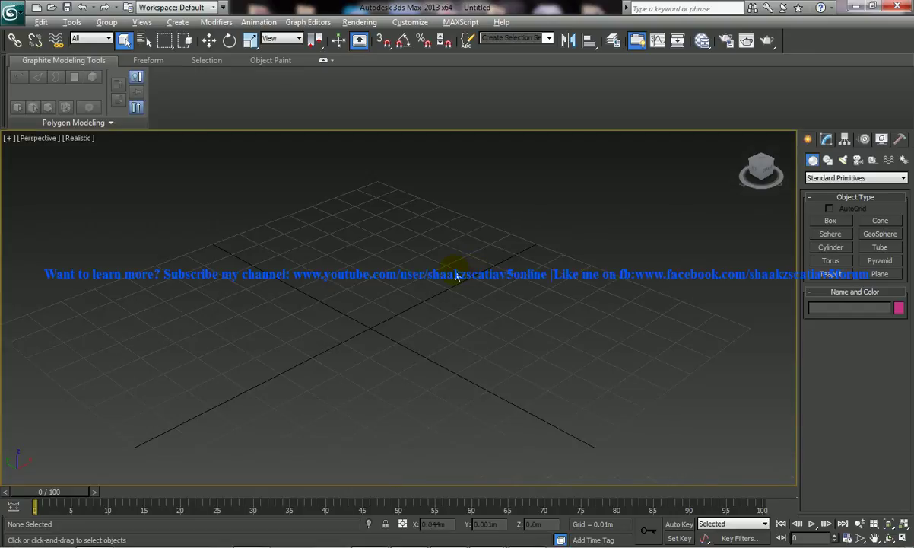
{"action": "left_click", "coordinate": [831, 220]}
{"action": "left_click_drag", "start_coordinate": [388, 378], "coordinate": [496, 245]}
{"action": "left_click", "coordinate": [495, 183]}
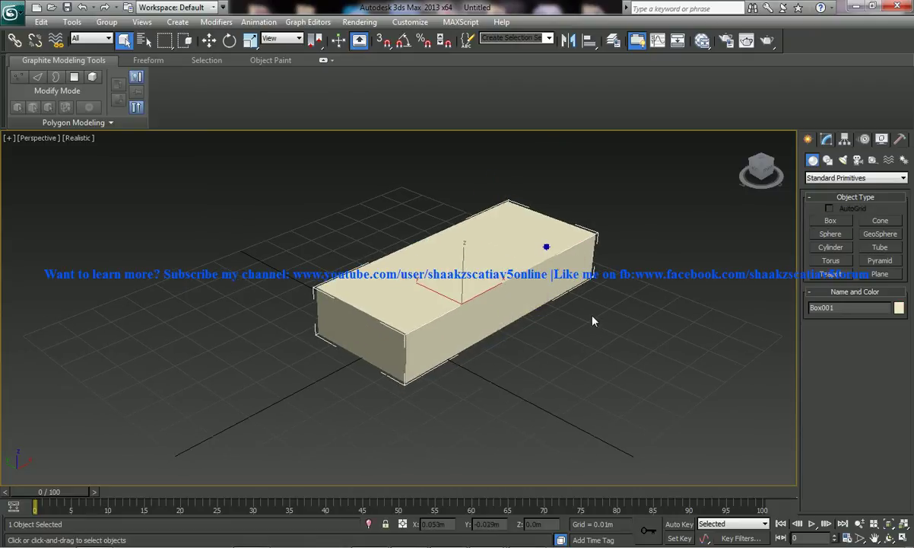
Convert the box to an Editable Poly and select the polygon on its long front side.
{"action": "right_click", "coordinate": [544, 254]}
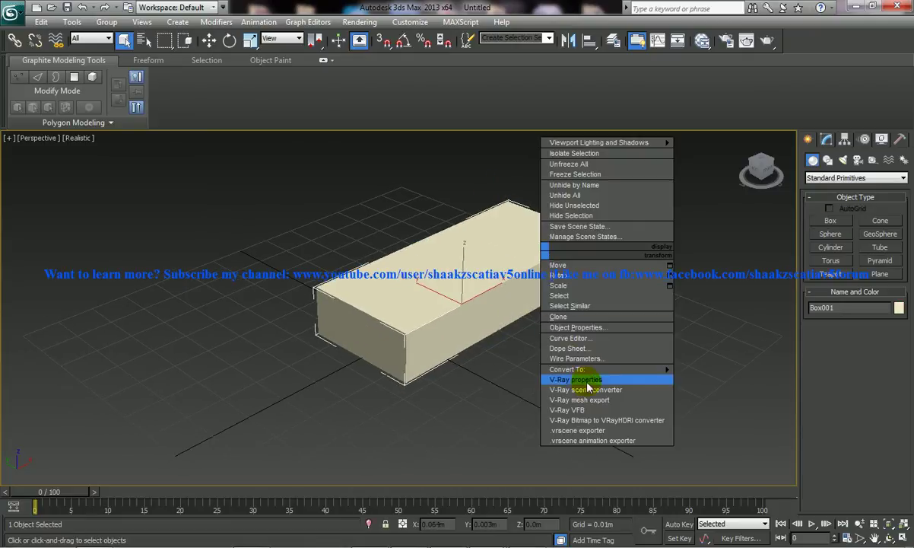
{"action": "mouse_move", "coordinate": [590, 369]}
{"action": "left_click", "coordinate": [729, 380]}
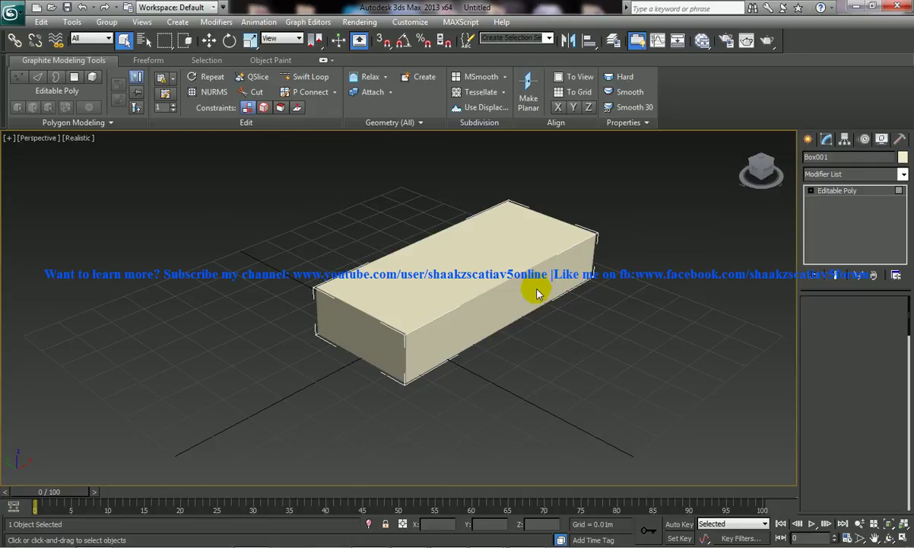
{"action": "key", "text": "4"}
{"action": "left_click", "coordinate": [546, 308]}
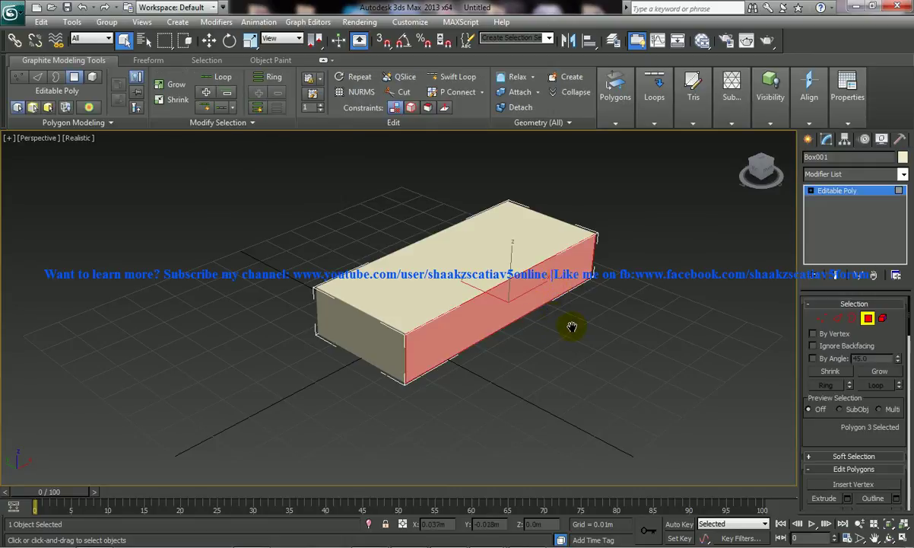
Look over the context commands for the selected side polygon and widen the command panel to two columns.
{"action": "scroll", "coordinate": [576, 331], "scroll_direction": "up", "scroll_amount": 4}
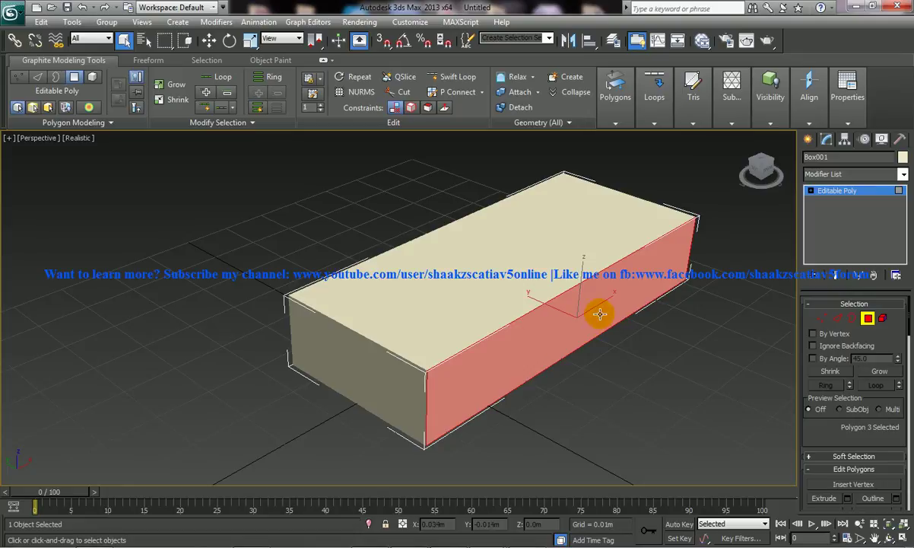
{"action": "right_click", "coordinate": [635, 276]}
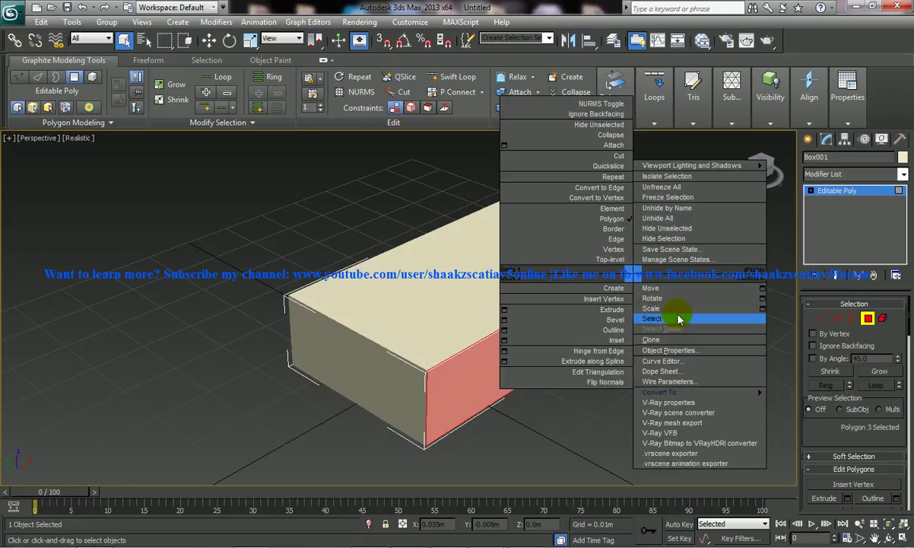
{"action": "left_click", "coordinate": [674, 239]}
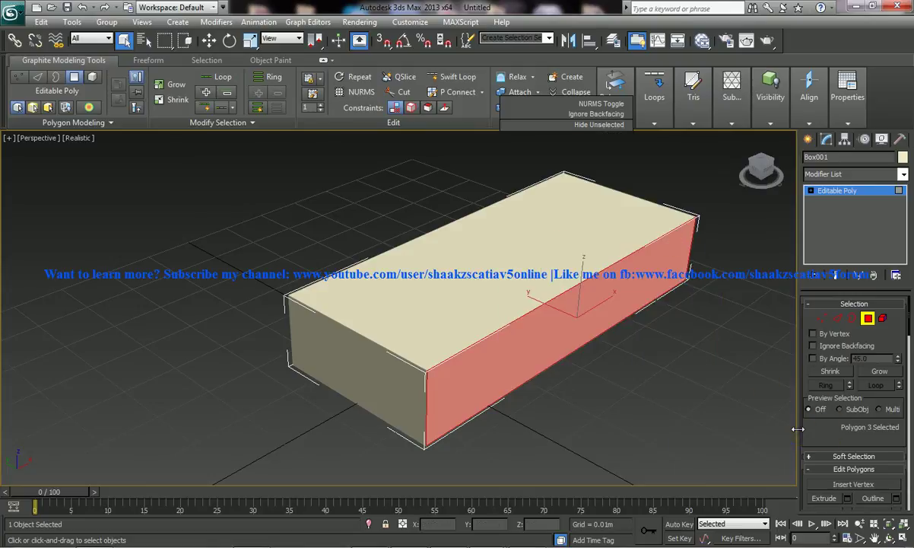
{"action": "left_click_drag", "start_coordinate": [797, 429], "coordinate": [792, 418]}
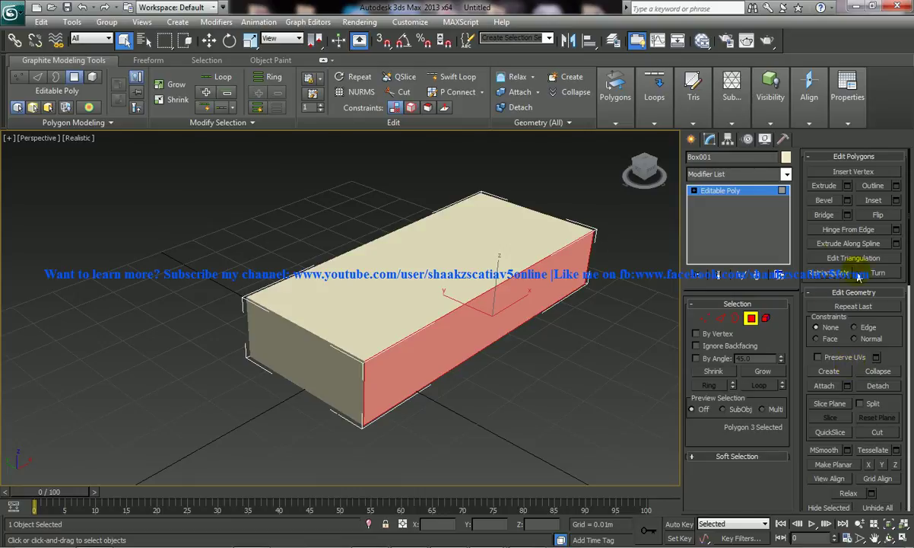
Hide the selected side polygon with Hide Selected and restore it with Unhide All.
{"action": "scroll", "coordinate": [900, 363], "scroll_direction": "down", "scroll_amount": 3}
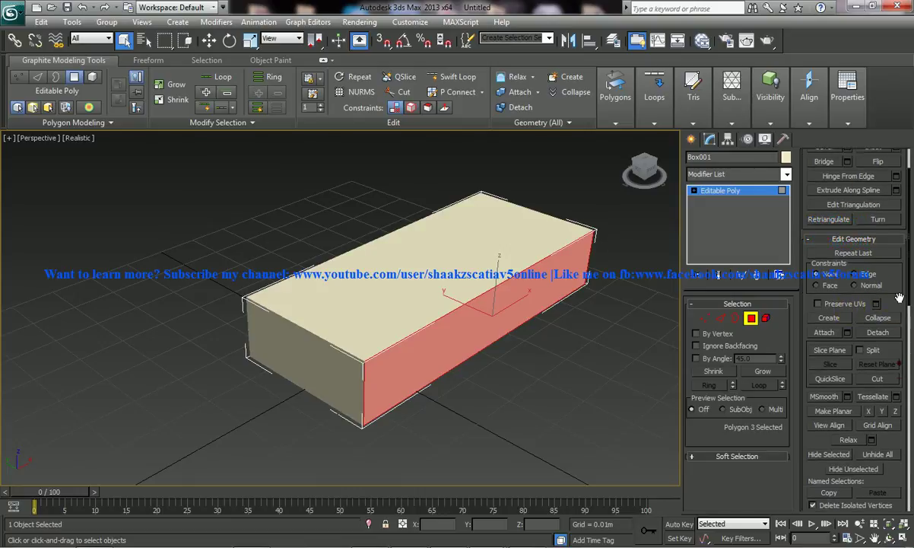
{"action": "scroll", "coordinate": [883, 319], "scroll_direction": "down", "scroll_amount": 2}
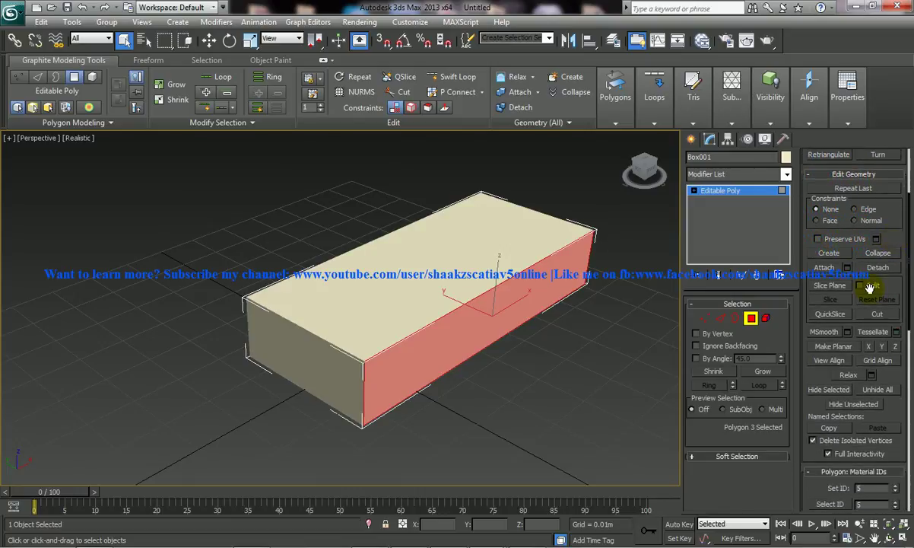
{"action": "left_click", "coordinate": [831, 389]}
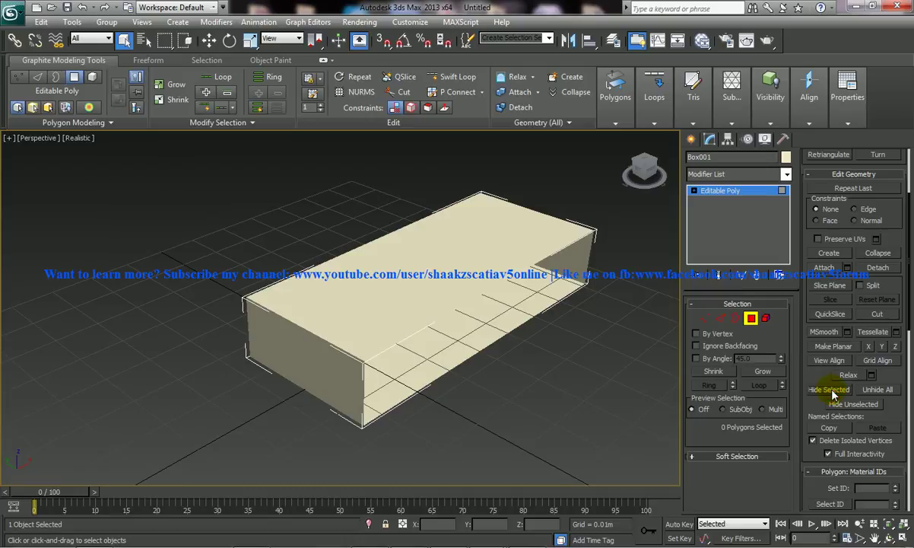
{"action": "left_click", "coordinate": [875, 389]}
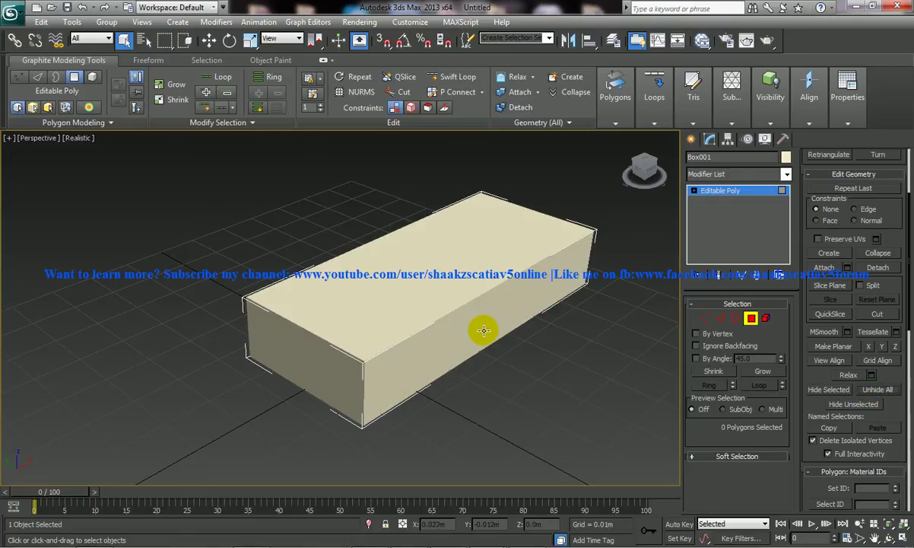
Switch the box to vertex level, view it from another angle, and return to whole-object level.
{"action": "key", "text": "1"}
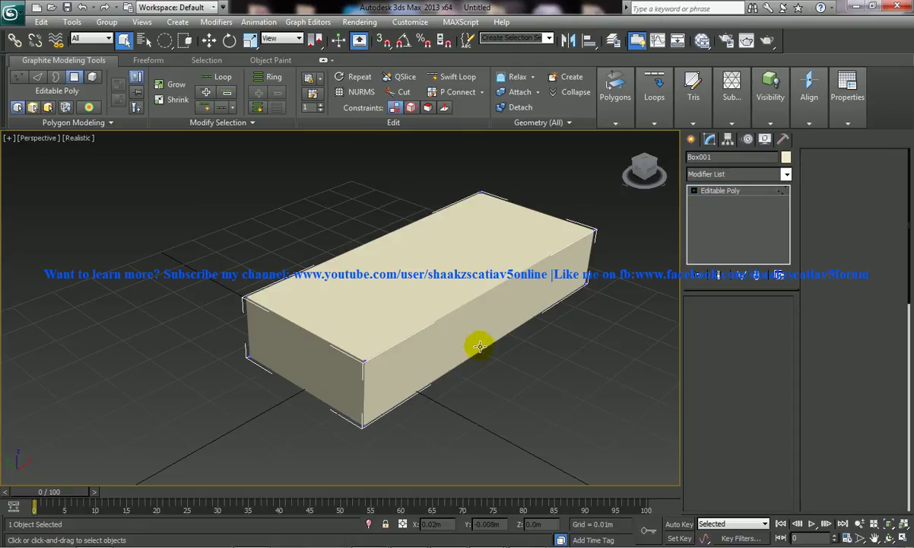
{"action": "middle_click_drag", "start_coordinate": [541, 370], "coordinate": [534, 294], "text": "alt"}
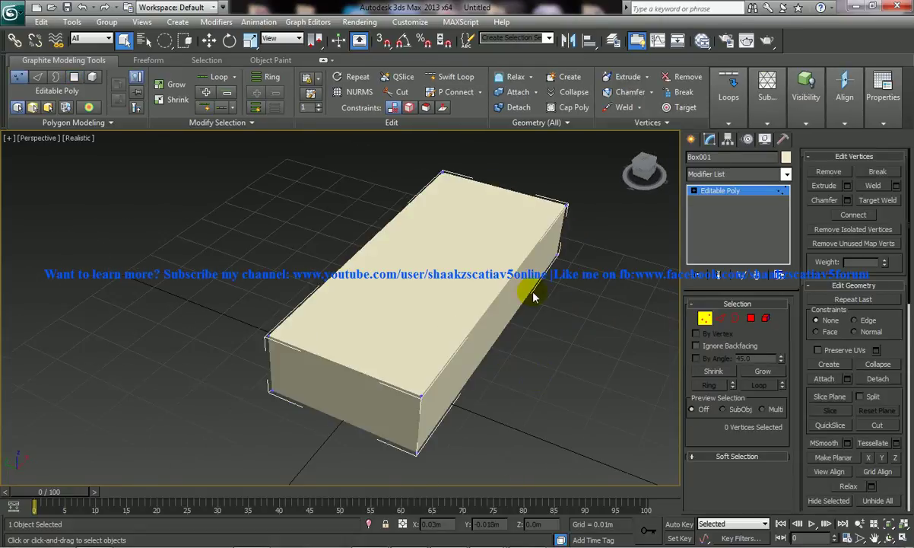
{"action": "left_click", "coordinate": [723, 192]}
{"action": "mouse_move", "coordinate": [435, 341]}
{"action": "middle_mouse_down", "text": "alt"}
{"action": "mouse_move", "coordinate": [410, 312]}
{"action": "mouse_move", "coordinate": [406, 318]}
{"action": "mouse_move", "coordinate": [434, 326]}
{"action": "middle_mouse_up", "text": "alt"}
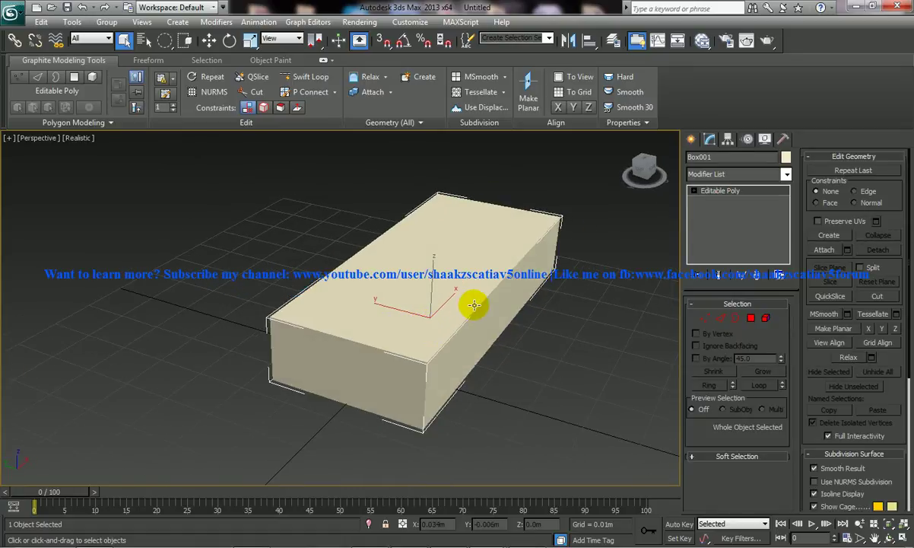